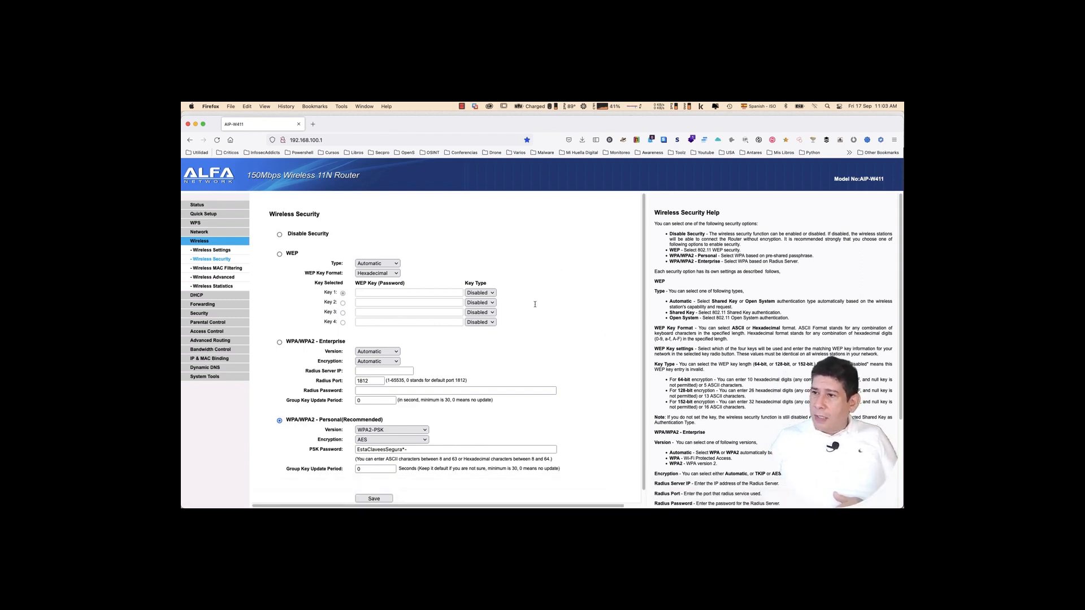
{"action": "scroll", "coordinate": [458, 348], "scroll_direction": "down", "scroll_amount": 1}
Step: Show the router's Wireless Settings page for Atacame_1 and move Firefox aside to reveal the terminal
{"action": "left_click", "coordinate": [212, 250]}
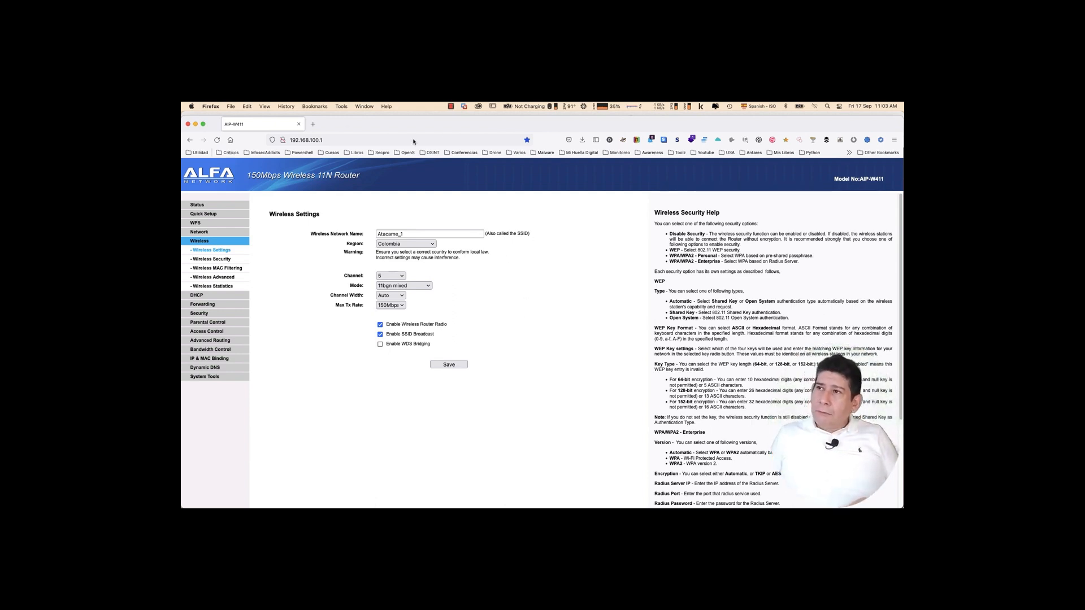
{"action": "left_click_drag", "start_coordinate": [441, 129], "coordinate": [431, 200]}
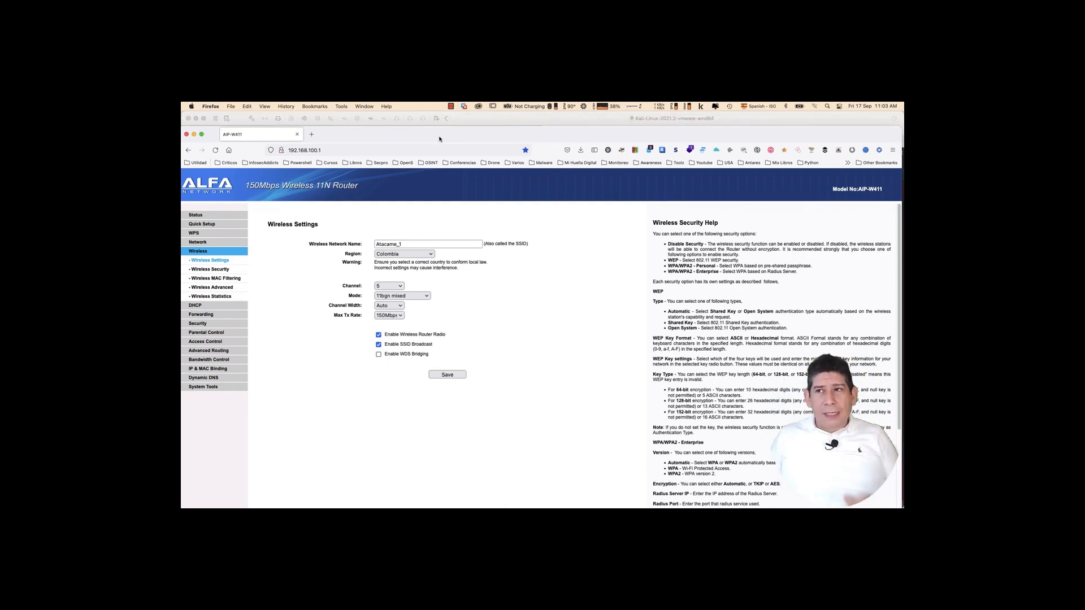
Step: Run iwconfig and highlight wlan0's unassociated status and Mode:Managed
{"action": "key", "text": "super+m"}
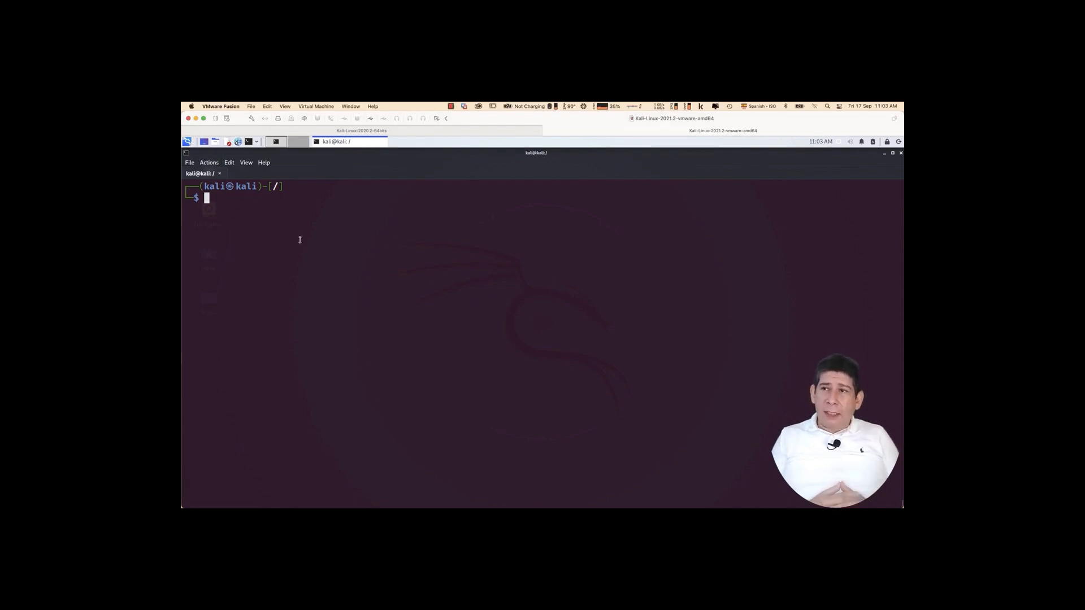
{"action": "type", "text": "iwc"}
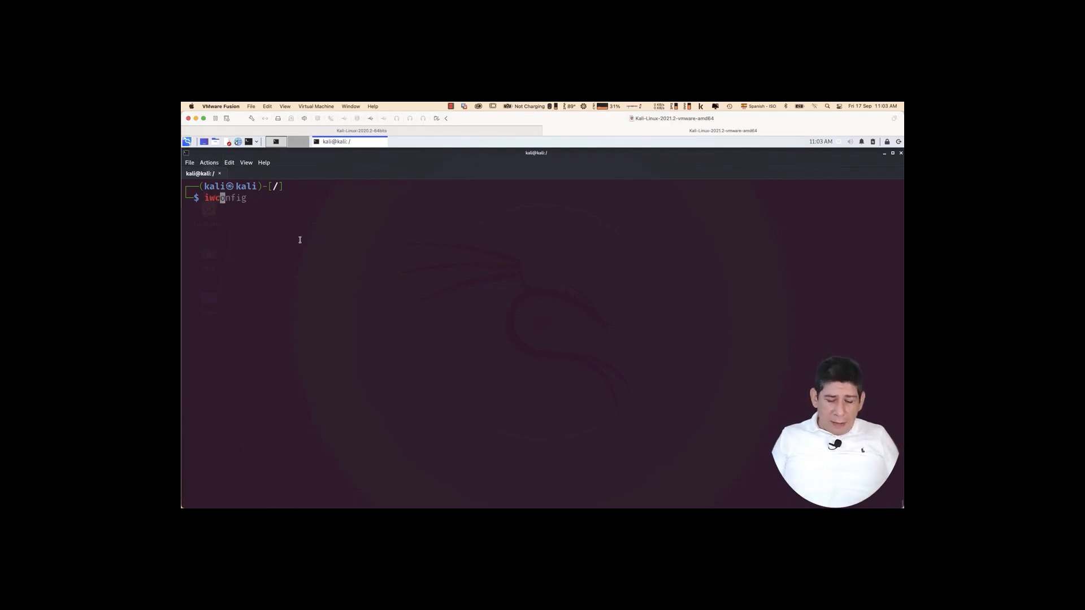
{"action": "type", "text": "onf"}
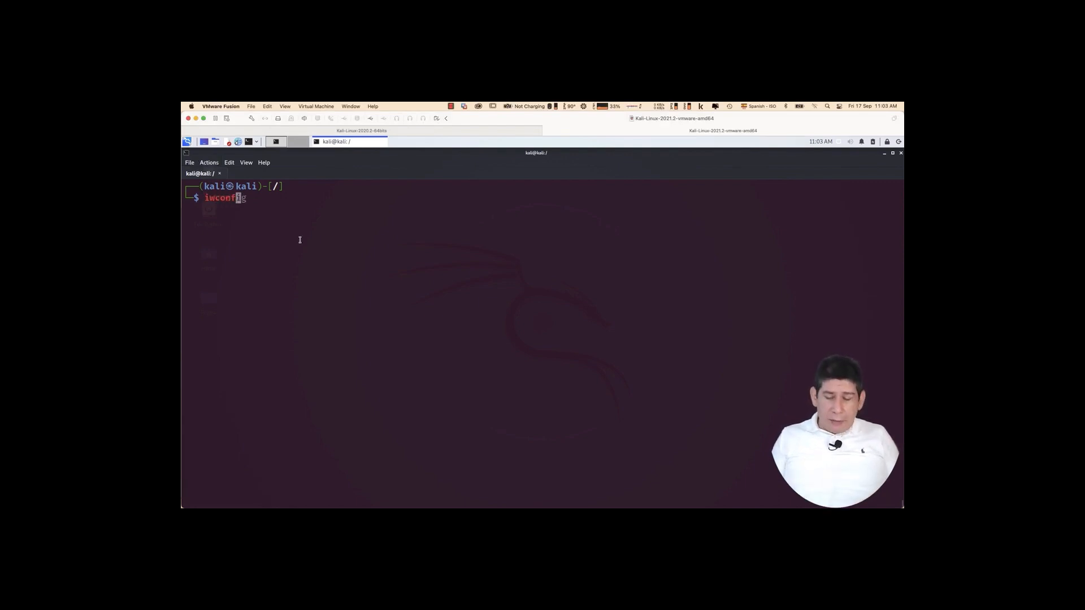
{"action": "type", "text": "ig"}
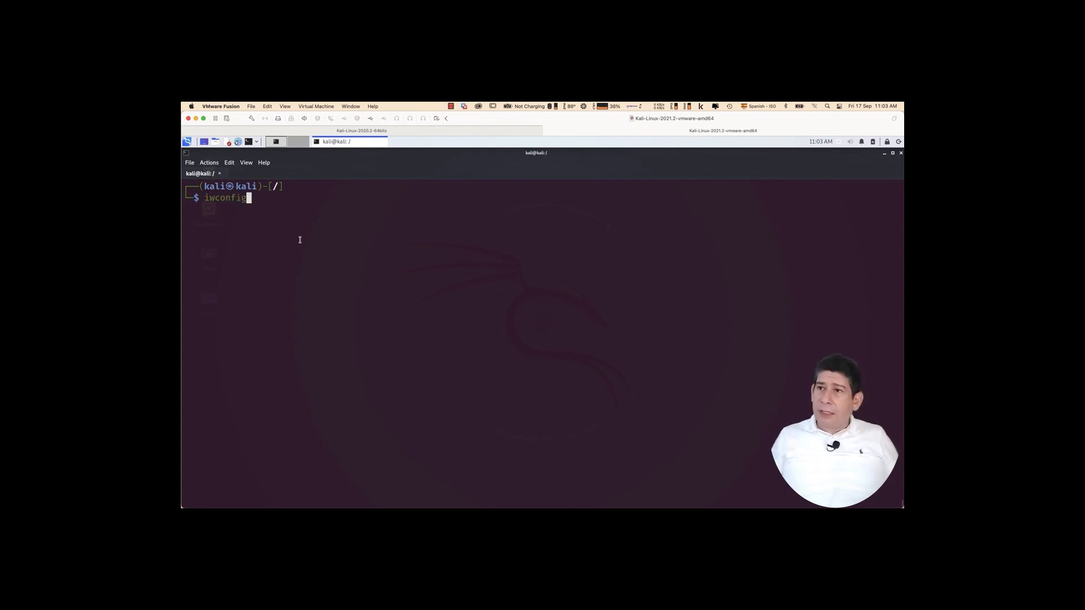
{"action": "key", "text": "Return"}
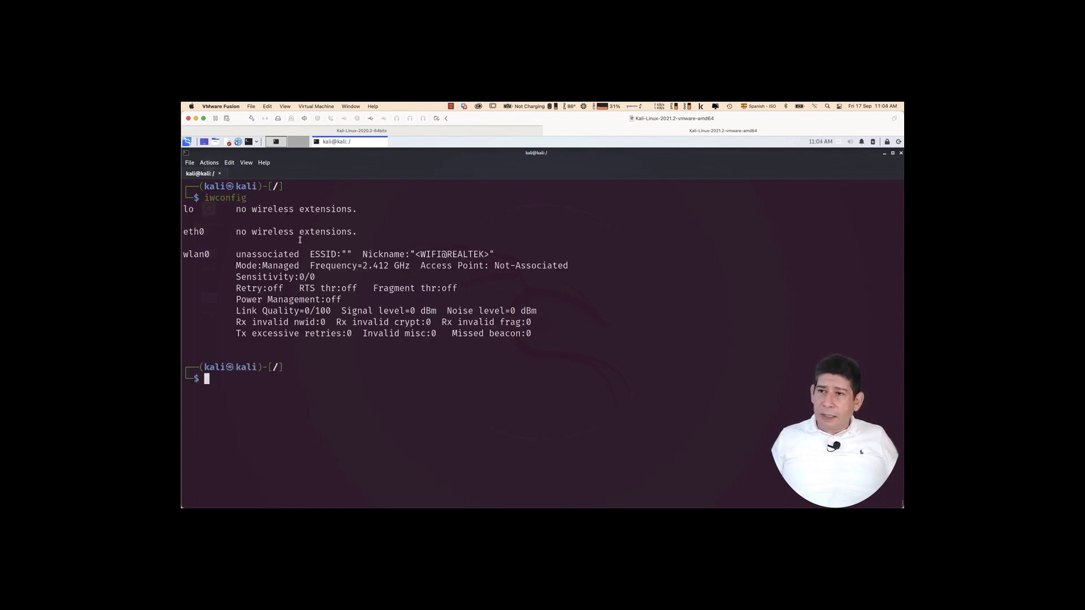
{"action": "left_click_drag", "start_coordinate": [234, 254], "coordinate": [496, 254]}
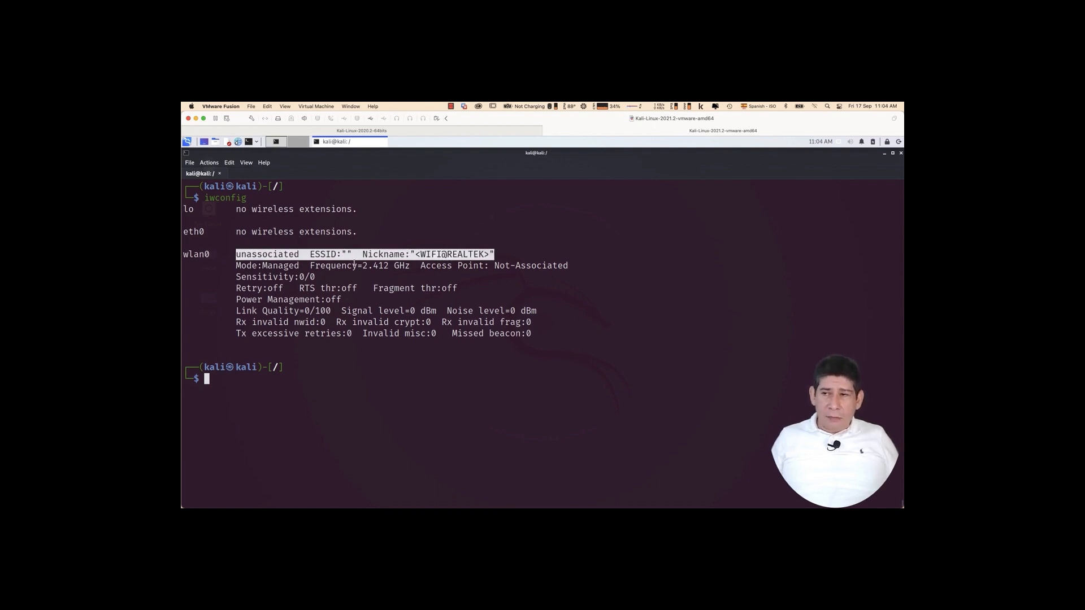
{"action": "left_click_drag", "start_coordinate": [236, 265], "coordinate": [314, 265]}
{"action": "left_click", "coordinate": [307, 393]}
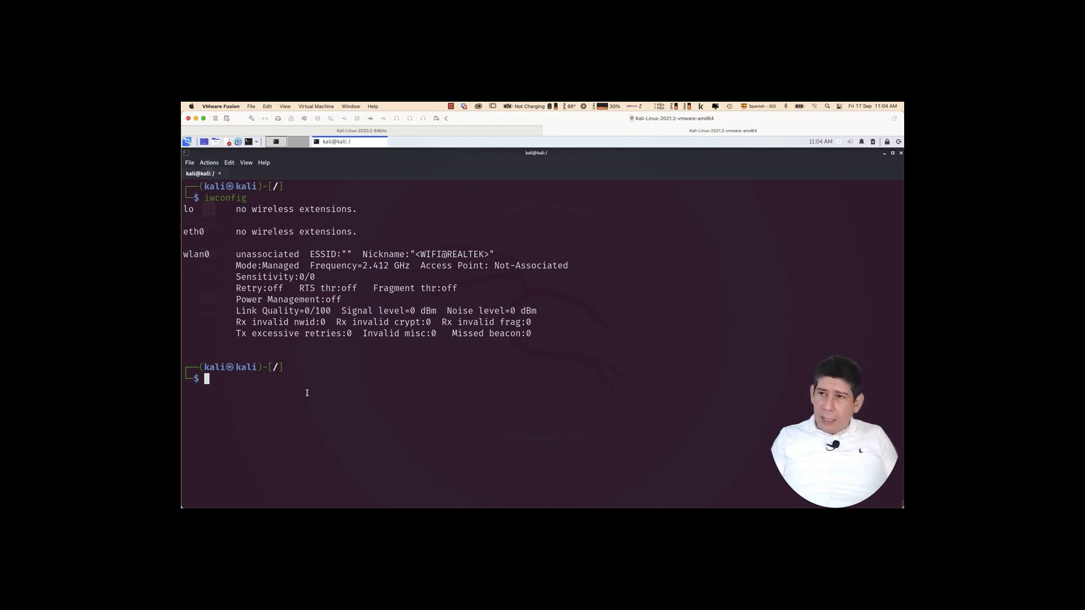
{"action": "type", "text": "s"}
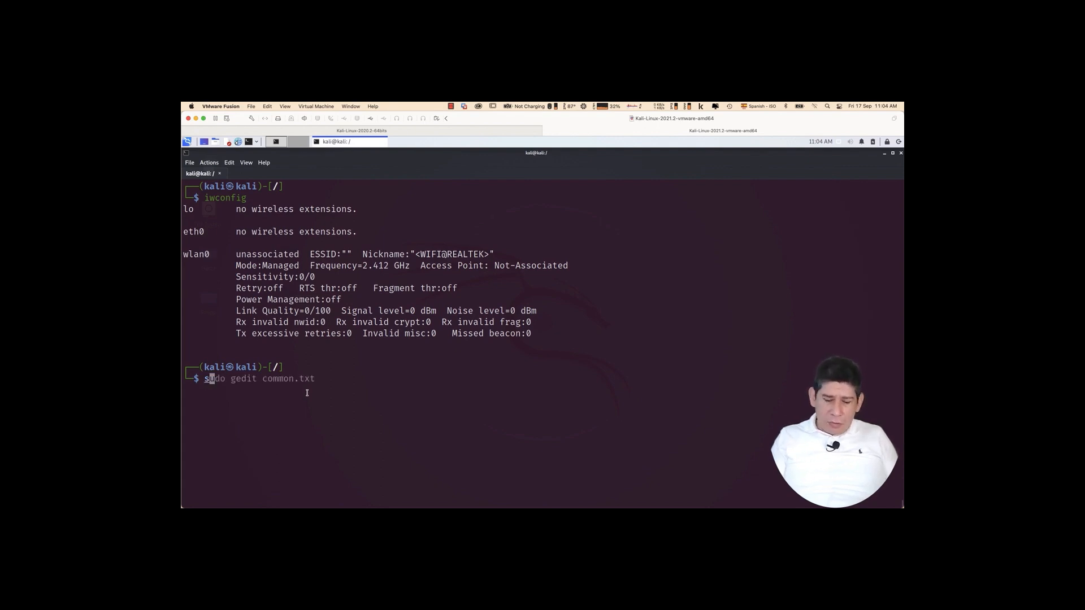
{"action": "type", "text": "udo -i"}
Step: Enter a root shell with sudo -i and launch fern-wifi-cracker from it
{"action": "key", "text": "Return"}
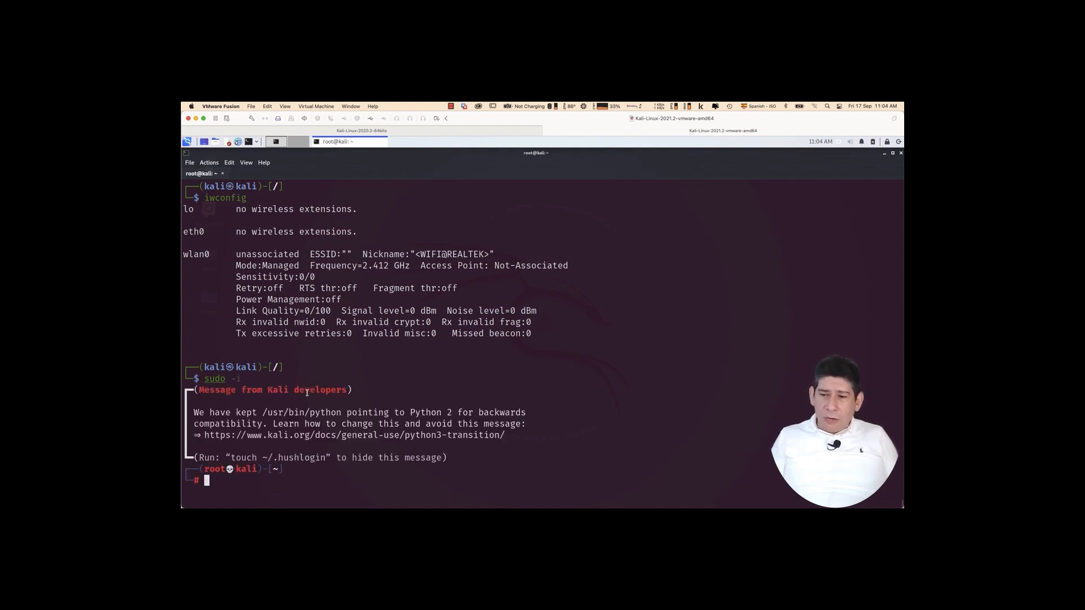
{"action": "type", "text": "ferna"}
{"action": "key", "text": "BackSpace"}
{"action": "key", "text": "Right"}
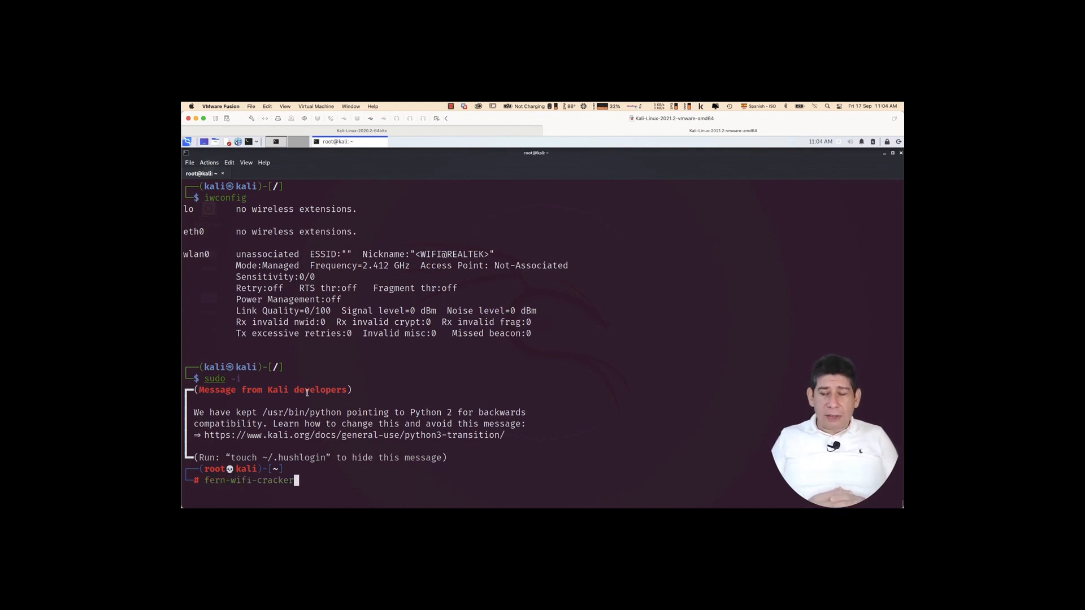
{"action": "key", "text": "Return"}
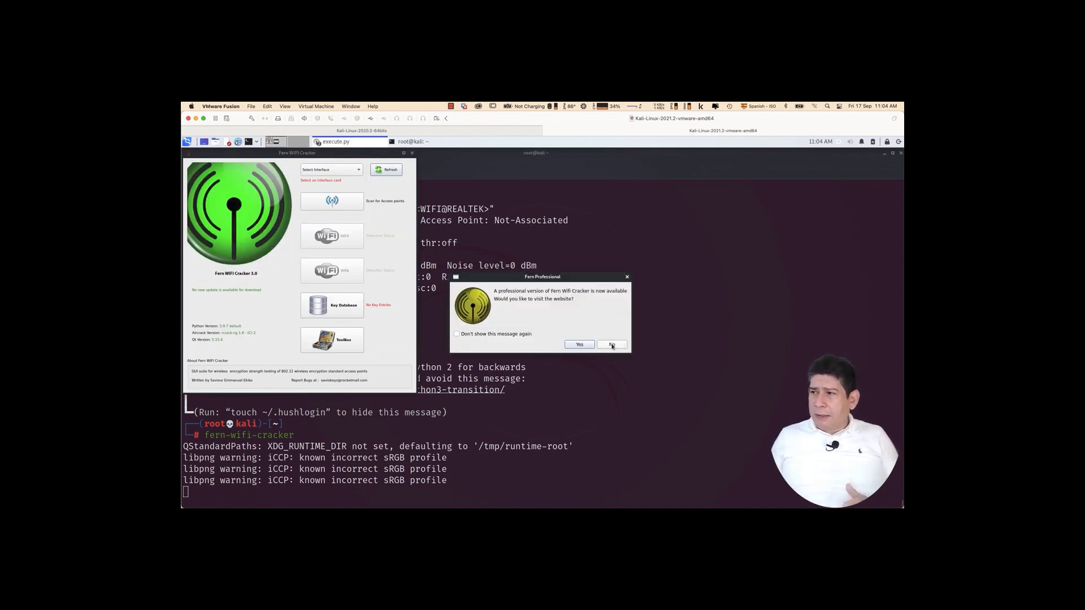
Step: Decline the Fern Professional offer and select wlan0, which fails to enter monitor mode
{"action": "left_click", "coordinate": [612, 345]}
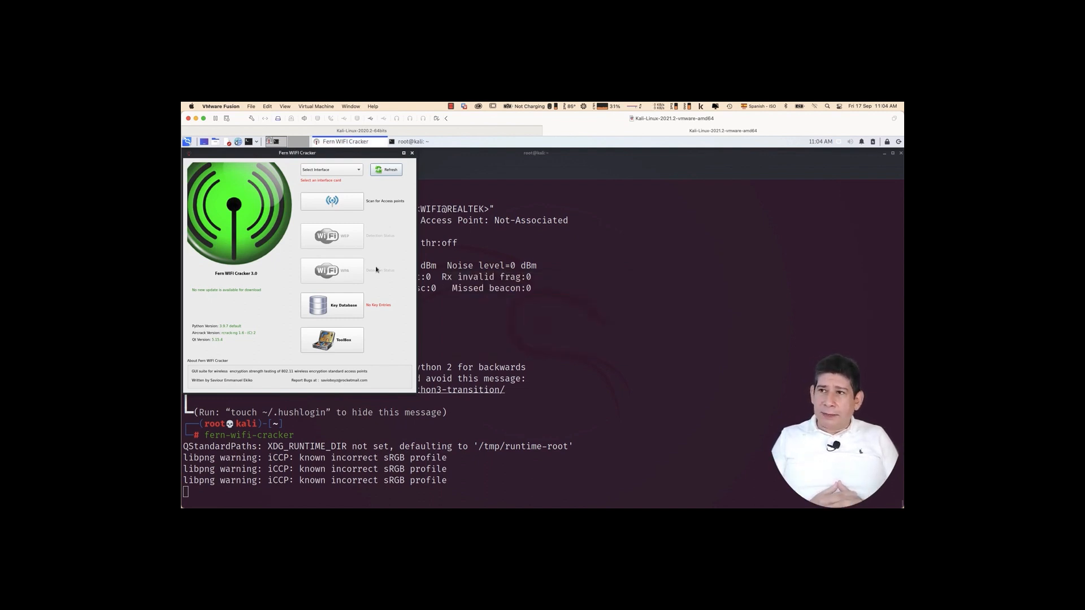
{"action": "left_click", "coordinate": [334, 174]}
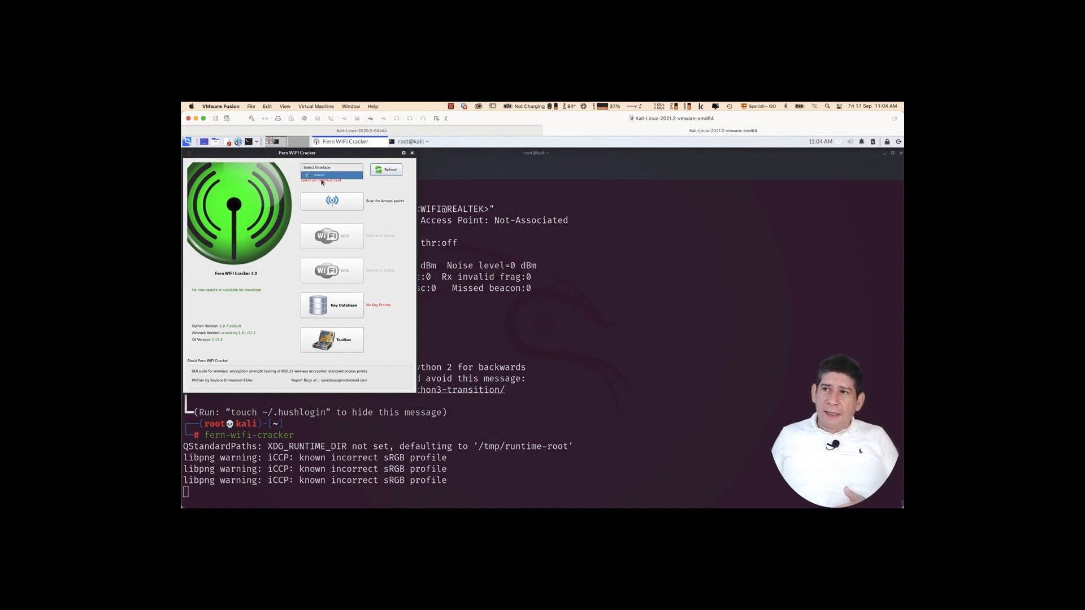
{"action": "left_click", "coordinate": [318, 175]}
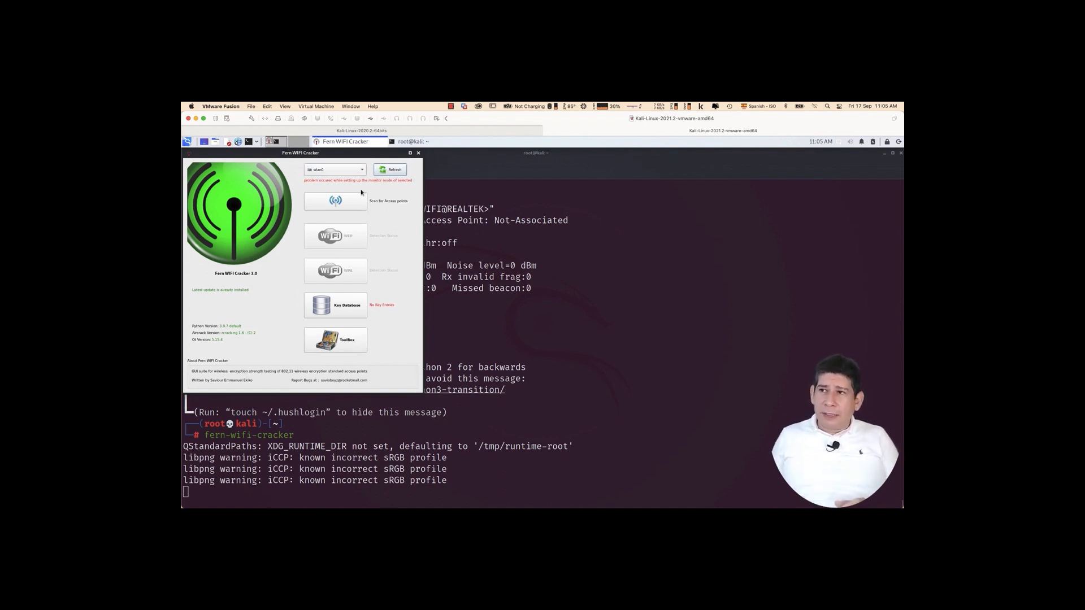
Step: Reset the interface dropdown to no selection and bring the terminal forward
{"action": "left_click", "coordinate": [390, 170]}
{"action": "left_click", "coordinate": [358, 171]}
{"action": "left_click", "coordinate": [397, 170]}
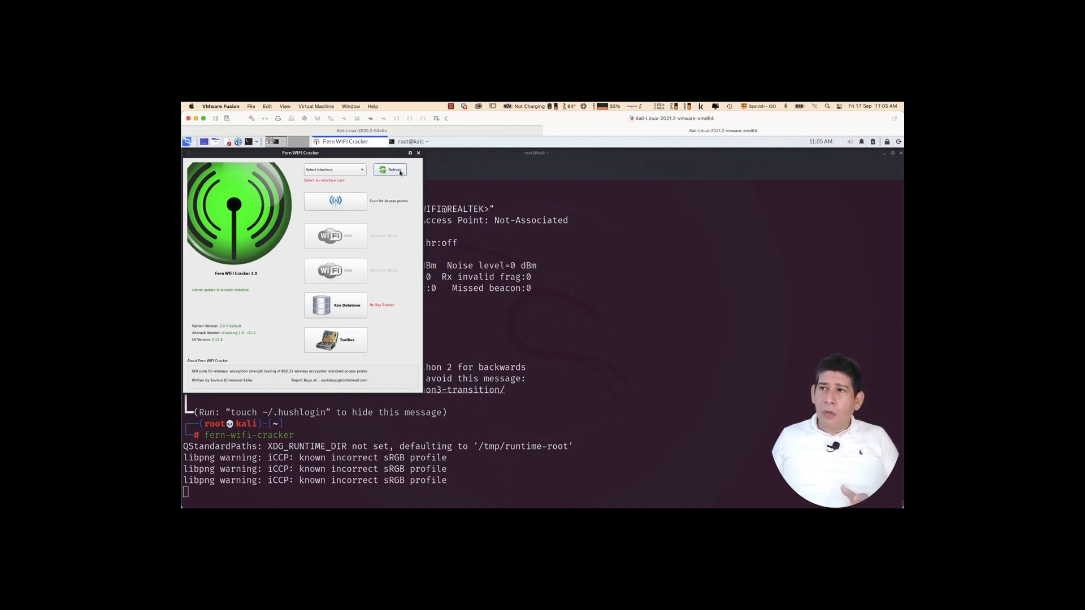
{"action": "left_click", "coordinate": [657, 351]}
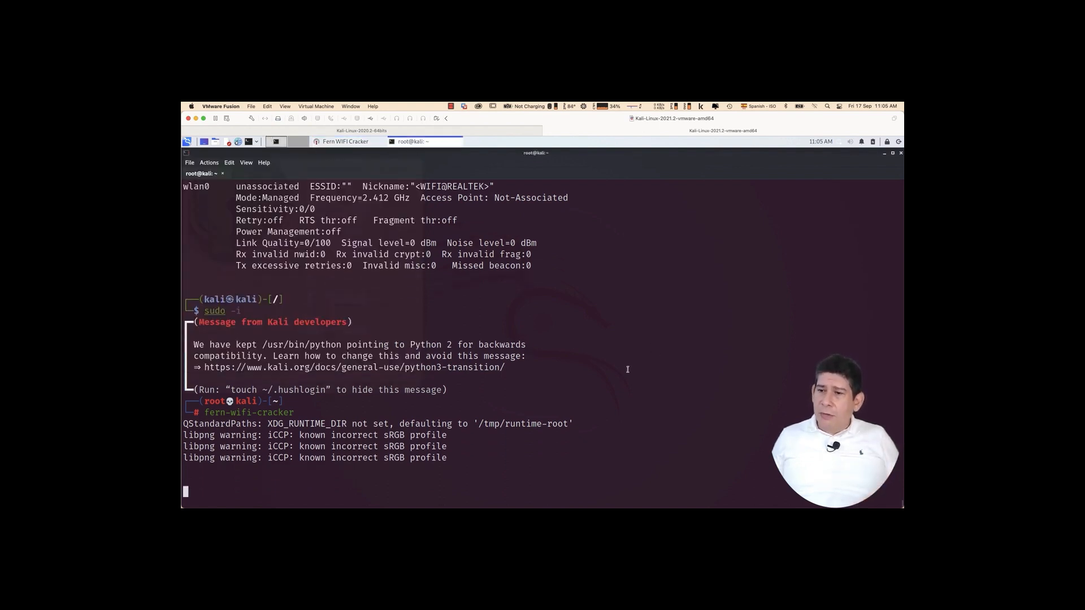
Step: In a new terminal tab, enable monitor mode on wlan0 with sudo and confirm Mode:Monitor via iwconfig
{"action": "right_click", "coordinate": [196, 173]}
{"action": "left_click", "coordinate": [189, 164]}
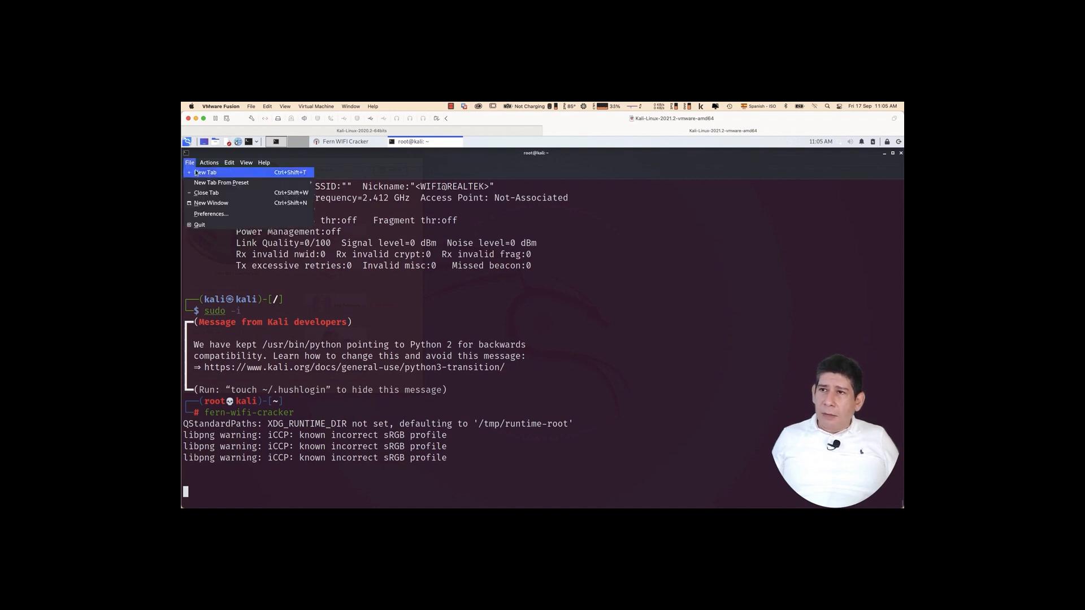
{"action": "left_click", "coordinate": [196, 173]}
{"action": "key", "text": "ctrl+plus"}
{"action": "key", "text": "ctrl+plus"}
{"action": "key", "text": "ctrl+plus"}
{"action": "key", "text": "ctrl+plus"}
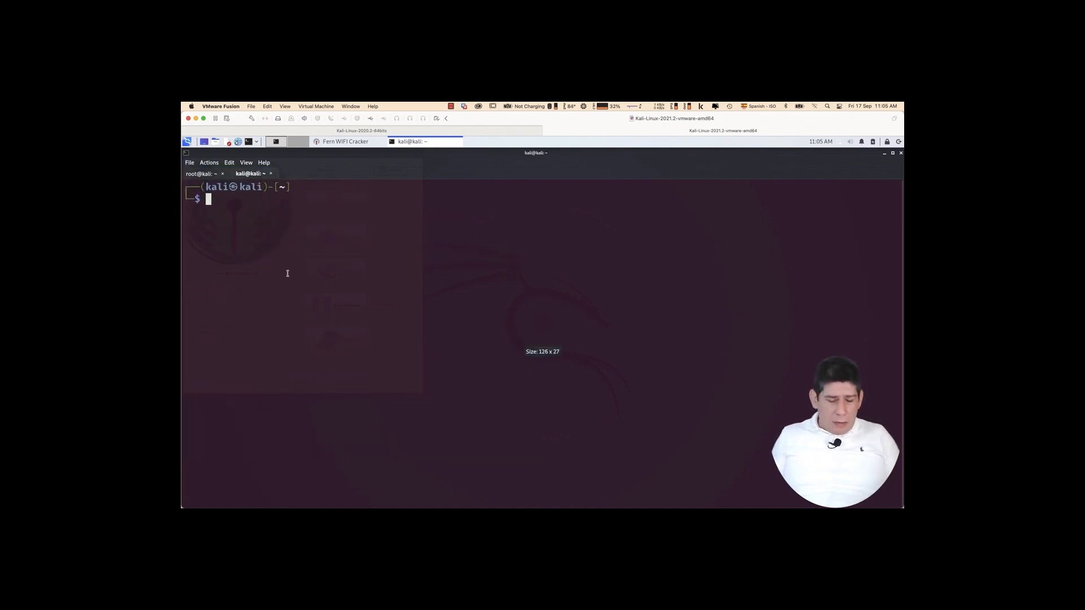
{"action": "type", "text": "sudo "}
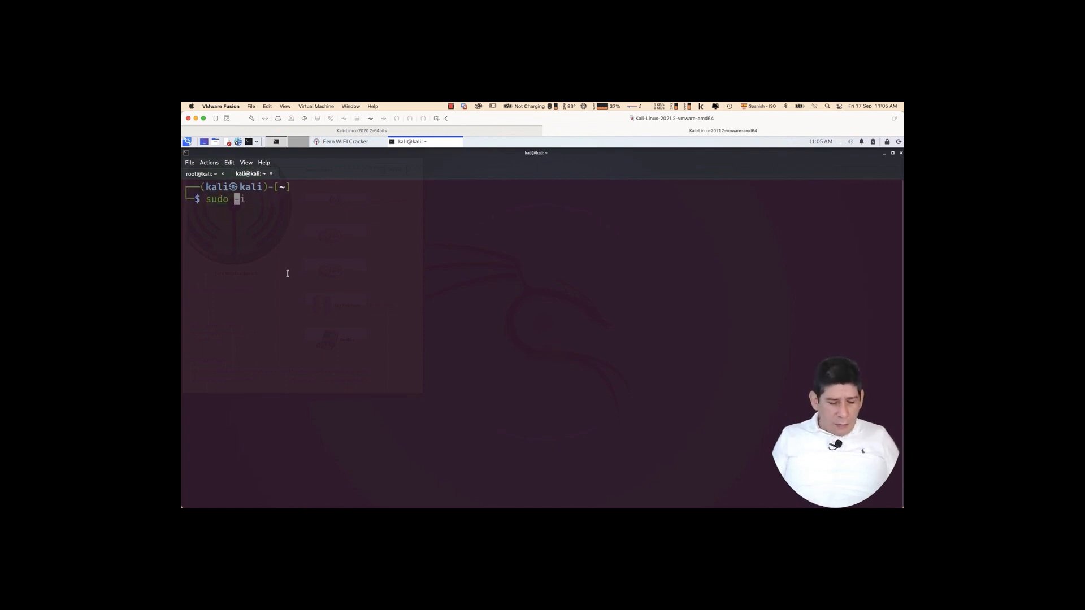
{"action": "type", "text": "airmon"}
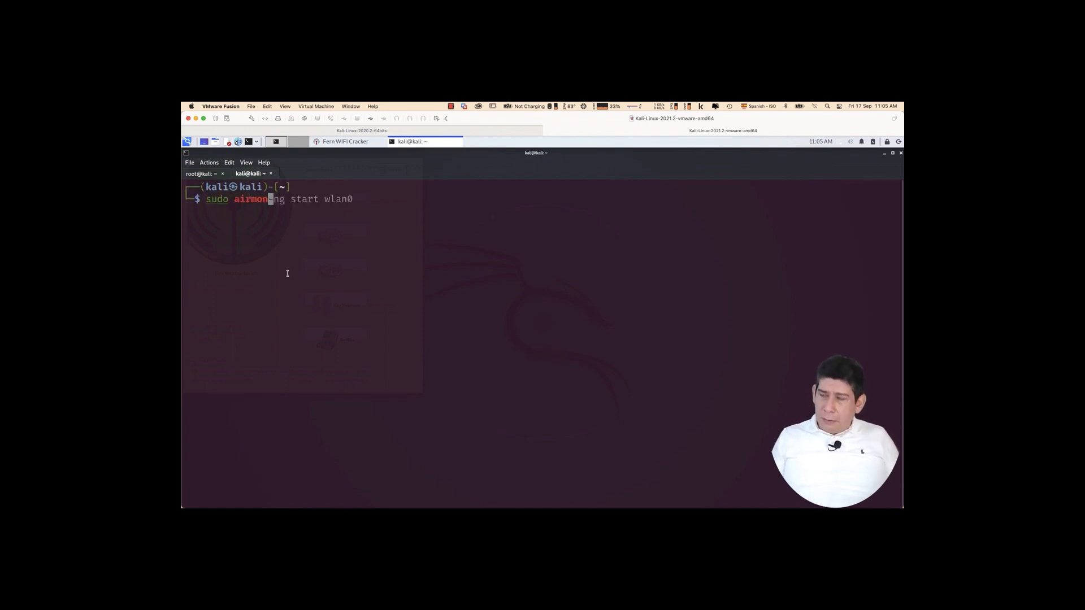
{"action": "key", "text": "Right"}
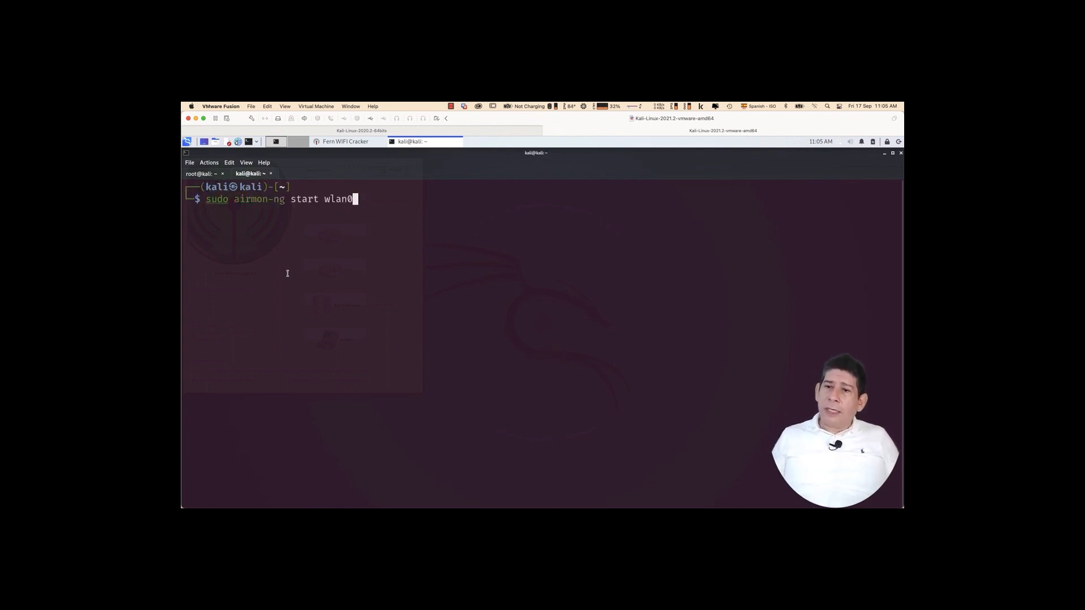
{"action": "key", "text": "Return"}
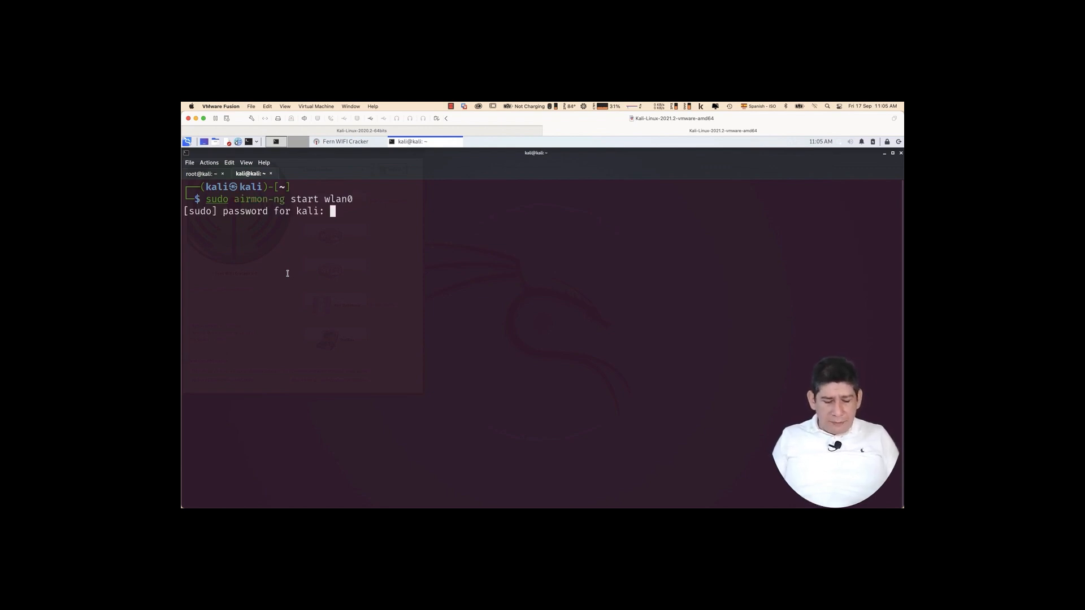
{"action": "key", "text": "Return"}
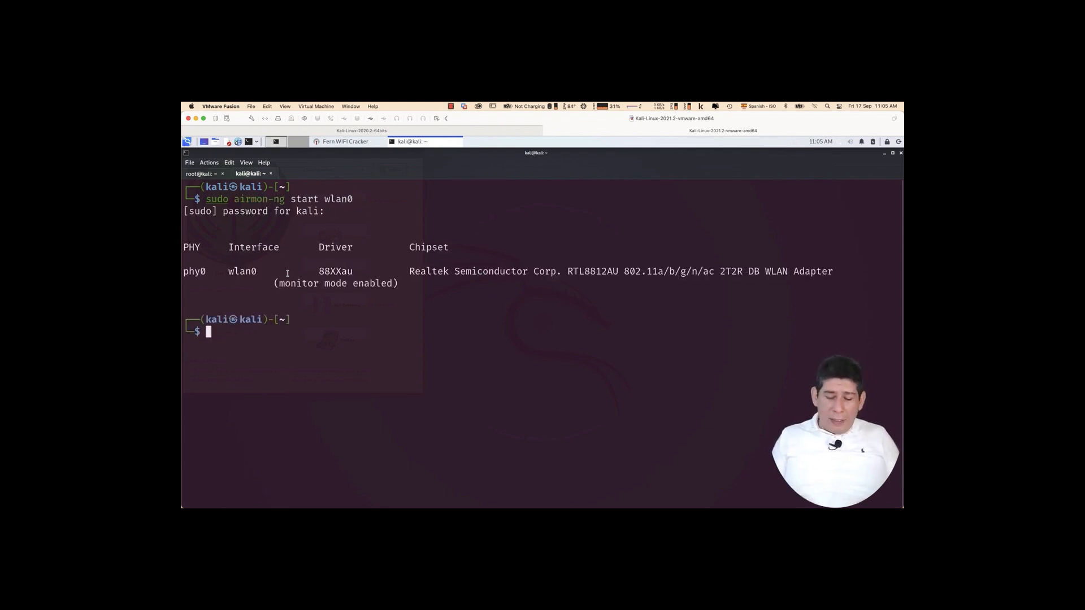
{"action": "type", "text": "iwc"}
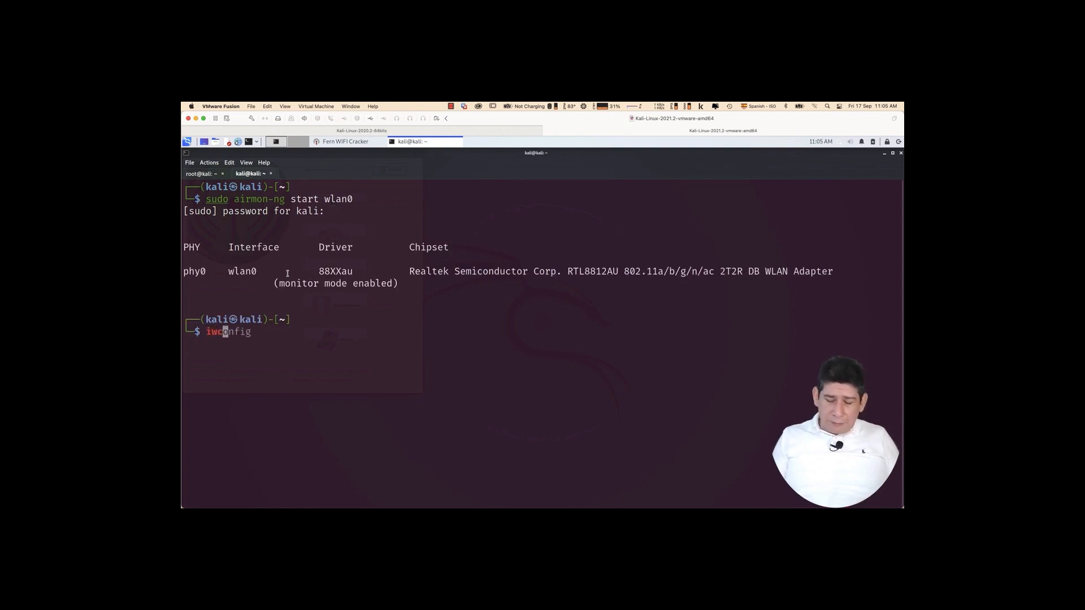
{"action": "type", "text": "onfig"}
{"action": "key", "text": "Return"}
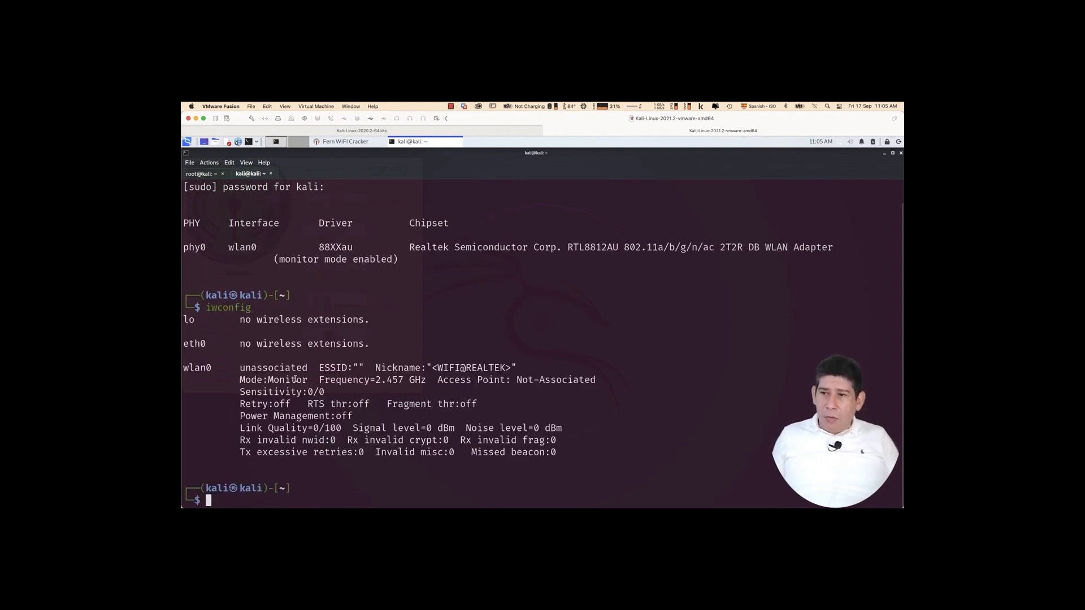
Step: Retry wlan0 in Fern, which still reports a monitor-mode problem, and return to the terminal
{"action": "left_click", "coordinate": [202, 174]}
{"action": "scroll", "coordinate": [265, 246], "scroll_direction": "up", "scroll_amount": 1}
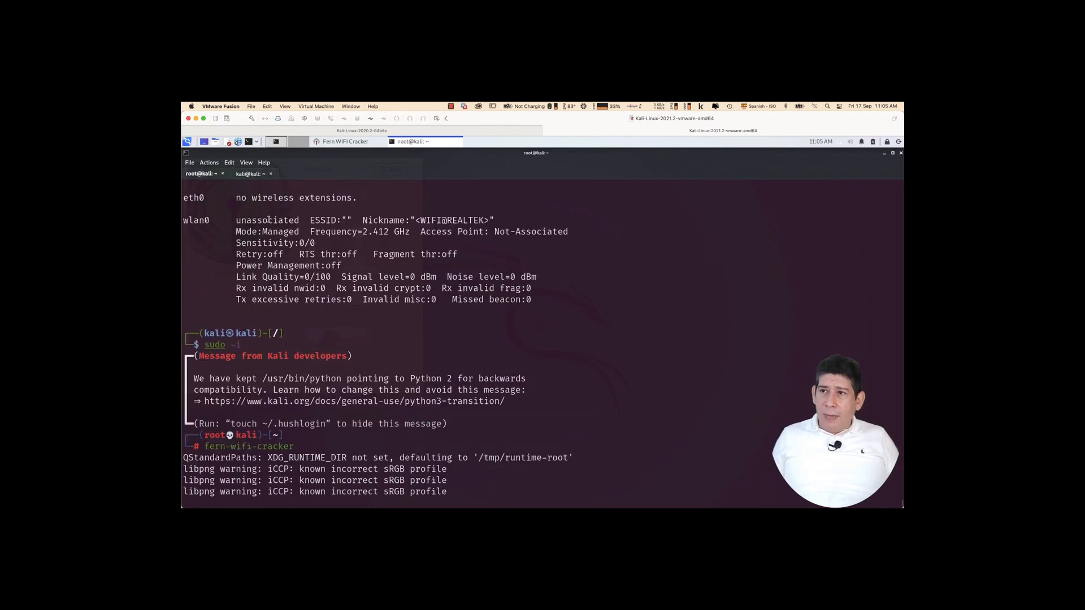
{"action": "left_click", "coordinate": [248, 174]}
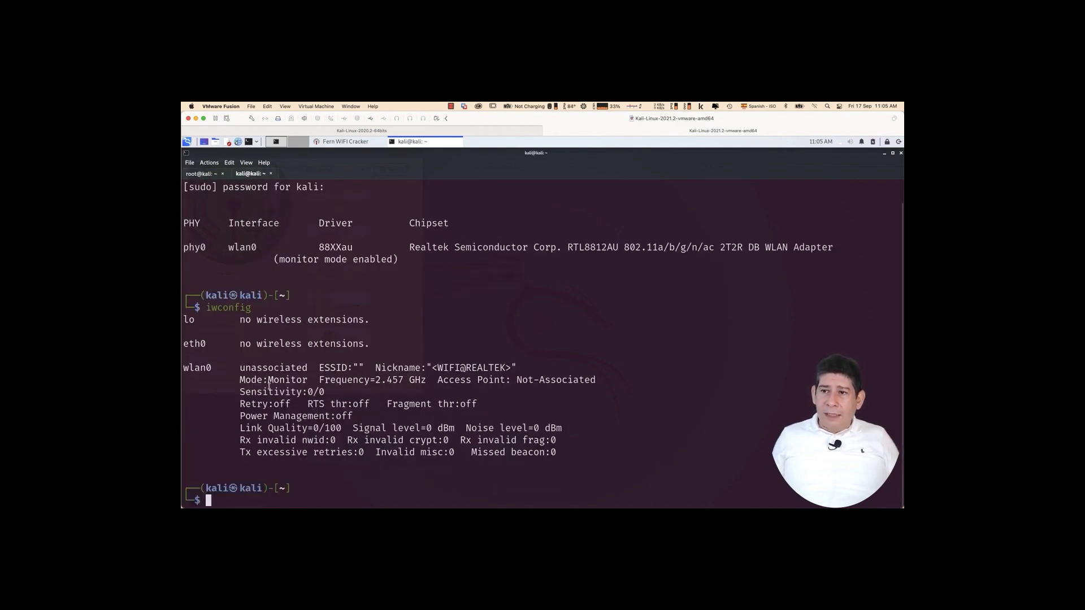
{"action": "key", "text": "alt+Tab"}
{"action": "left_click", "coordinate": [339, 170]}
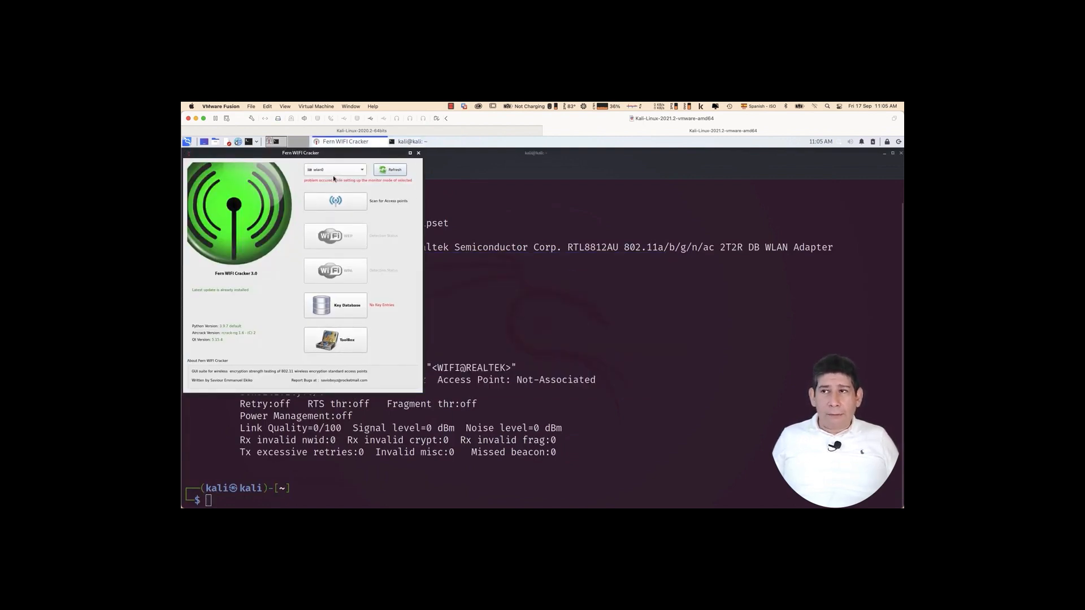
{"action": "left_click", "coordinate": [420, 401]}
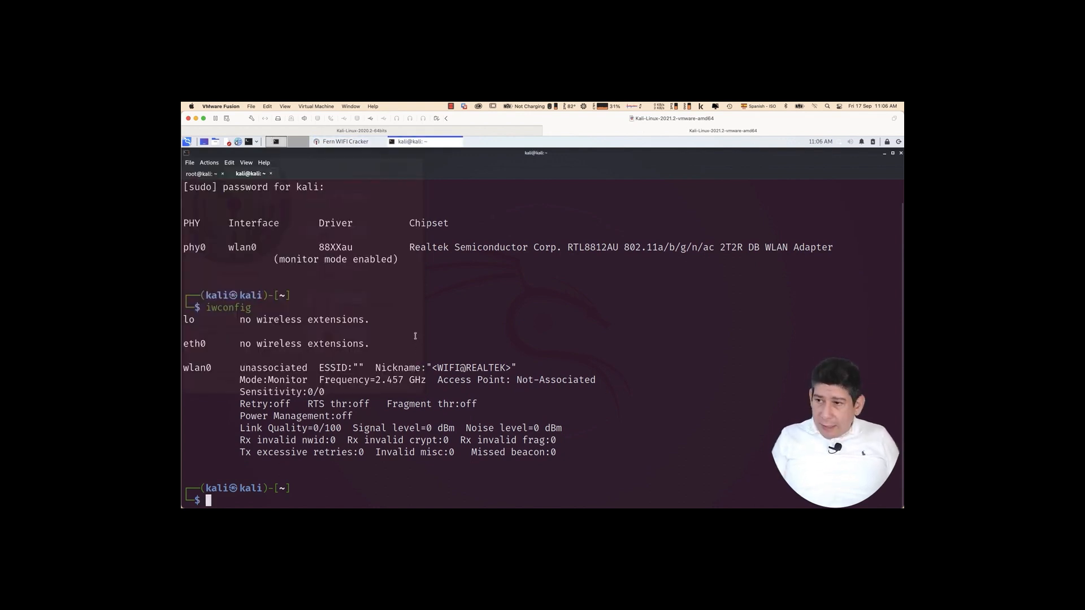
{"action": "type", "text": "ip link "}
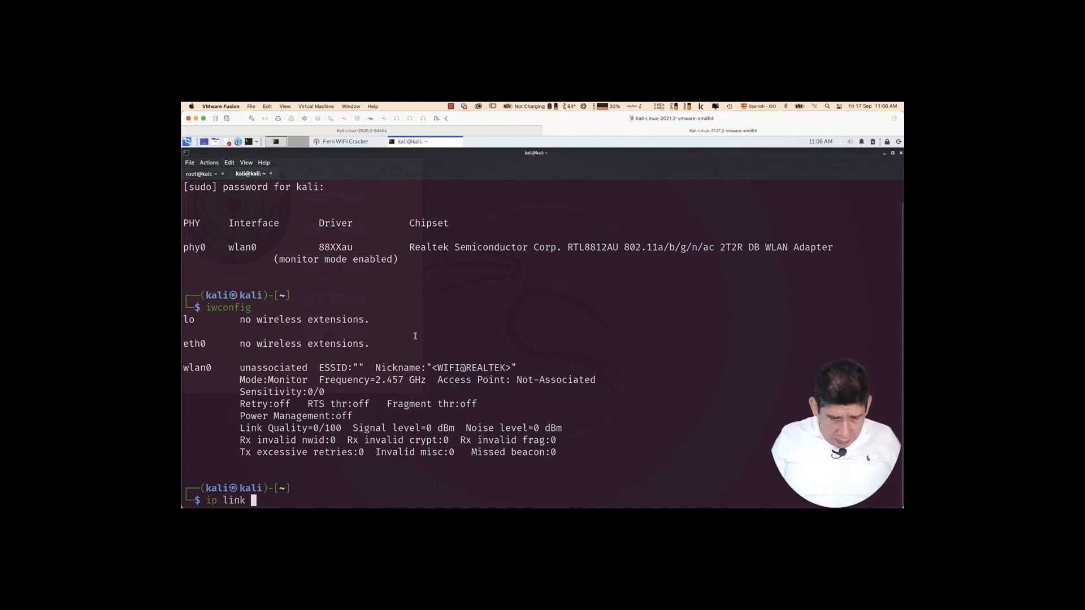
{"action": "type", "text": "set wlan"}
{"action": "type", "text": "0 "}
{"action": "type", "text": "dopw"}
Step: Bring wlan0 down with 'ip link set wlan0 down', retrying with sudo after the first attempt fails
{"action": "key", "text": "BackSpace"}
{"action": "key", "text": "BackSpace"}
{"action": "type", "text": "wn"}
{"action": "key", "text": "ctrl+l"}
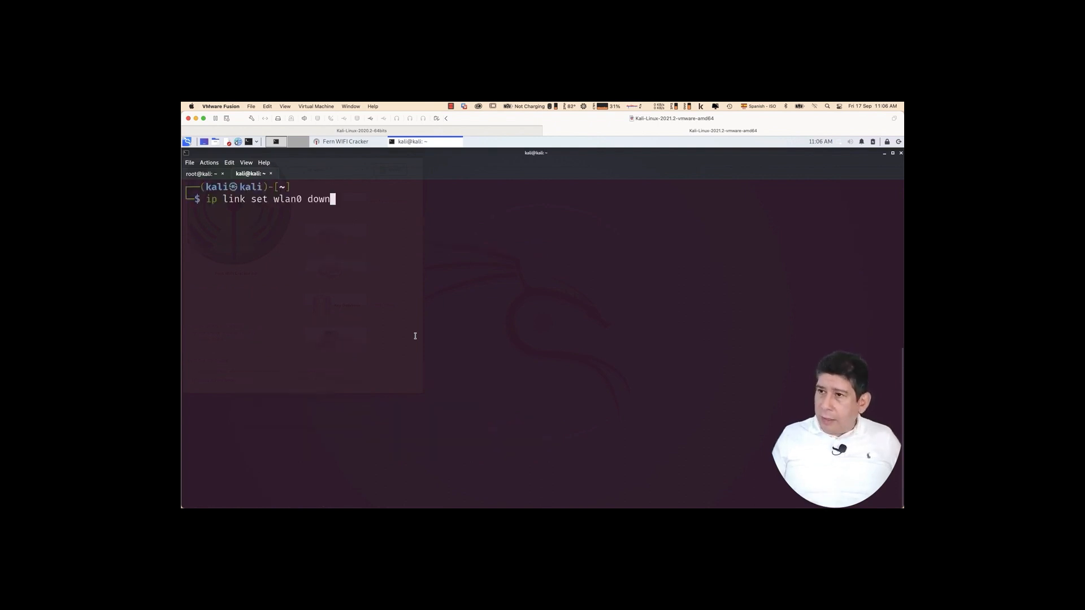
{"action": "key", "text": "Return"}
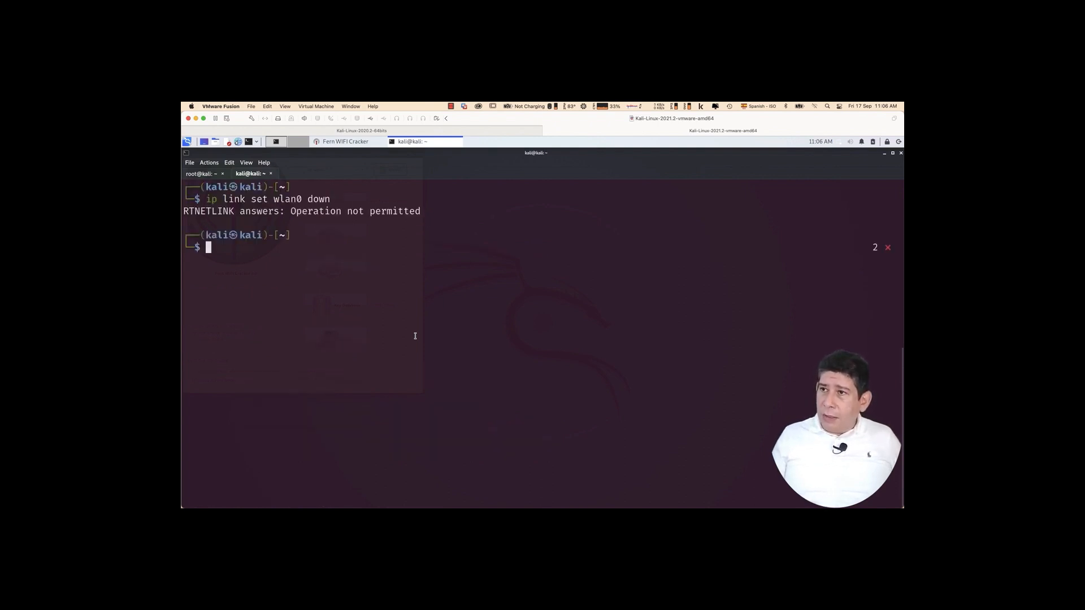
{"action": "key", "text": "Up"}
{"action": "key", "text": "ctrl+Left"}
{"action": "key", "text": "ctrl+Left"}
{"action": "key", "text": "ctrl+Left"}
{"action": "key", "text": "ctrl+Left"}
{"action": "key", "text": "ctrl+Left"}
{"action": "type", "text": "sudo"}
{"action": "key", "text": "Return"}
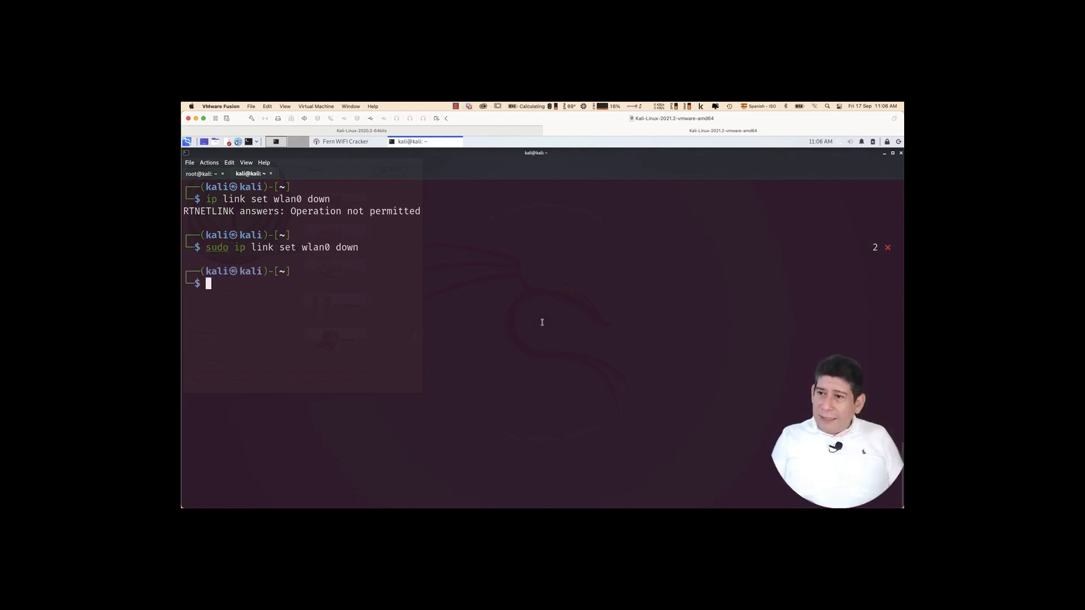
{"action": "type", "text": "i"}
Step: Rename wlan0 to wlan0mon with 'sudo ip link set wlan0 name wlan0mon'
{"action": "key", "text": "BackSpace"}
{"action": "type", "text": "sudo ip link"}
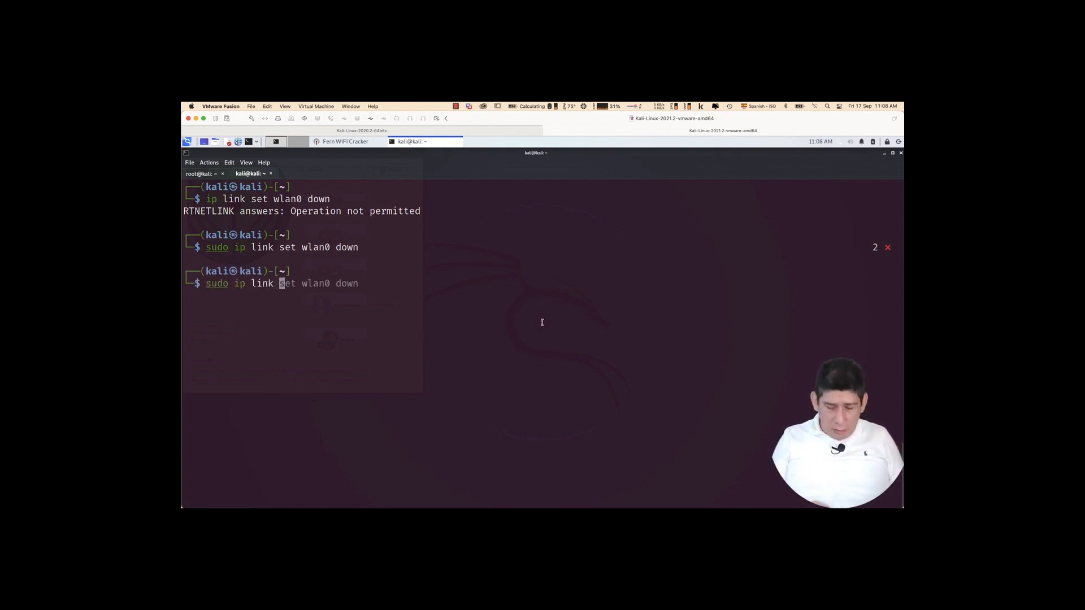
{"action": "type", "text": " set wlan0 "}
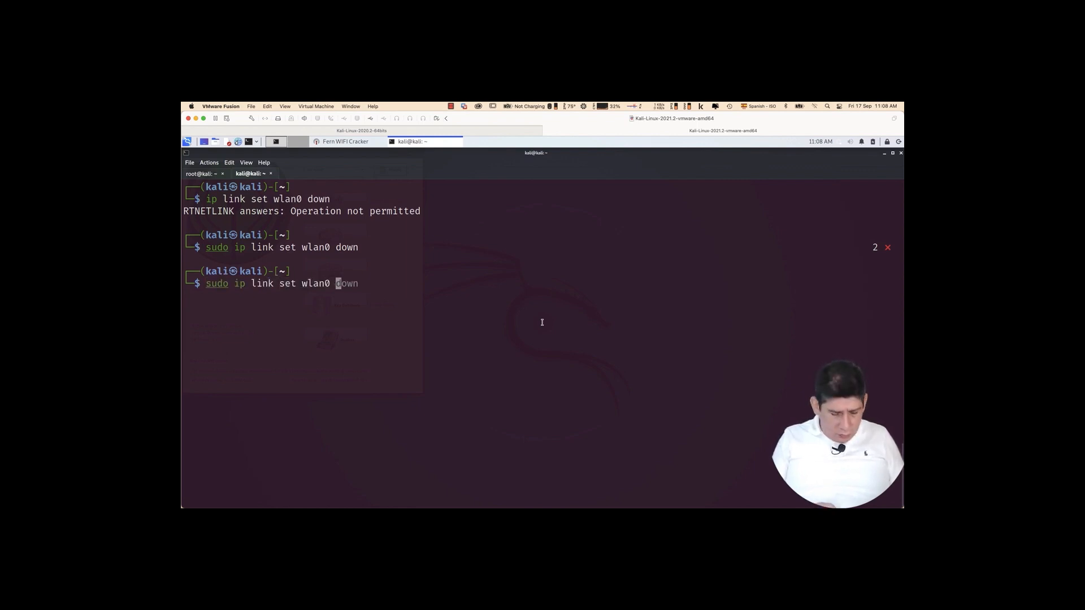
{"action": "type", "text": "name wlan0mon"}
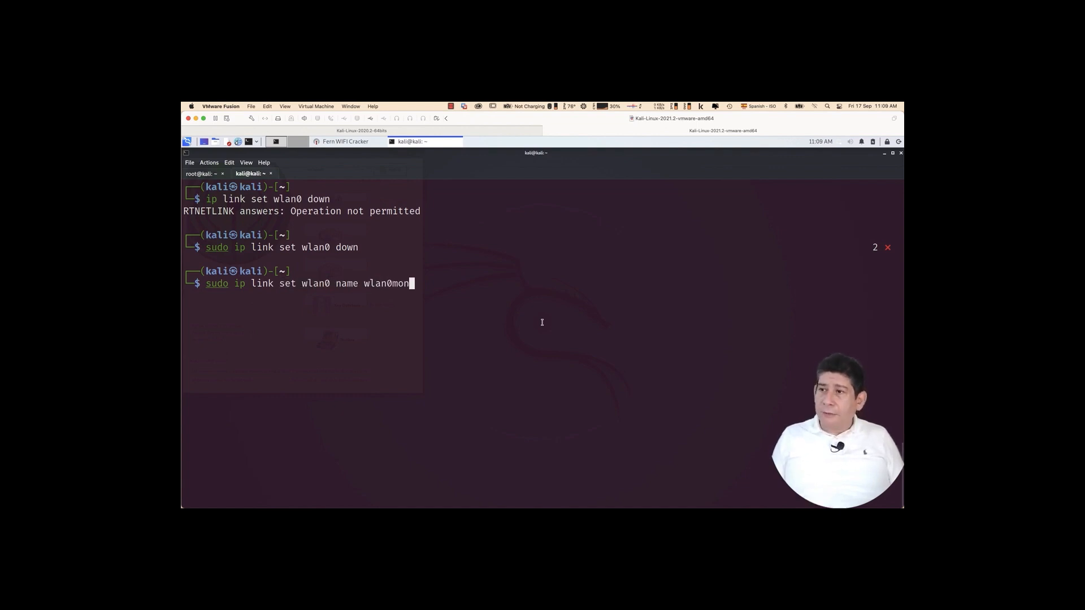
{"action": "key", "text": "Return"}
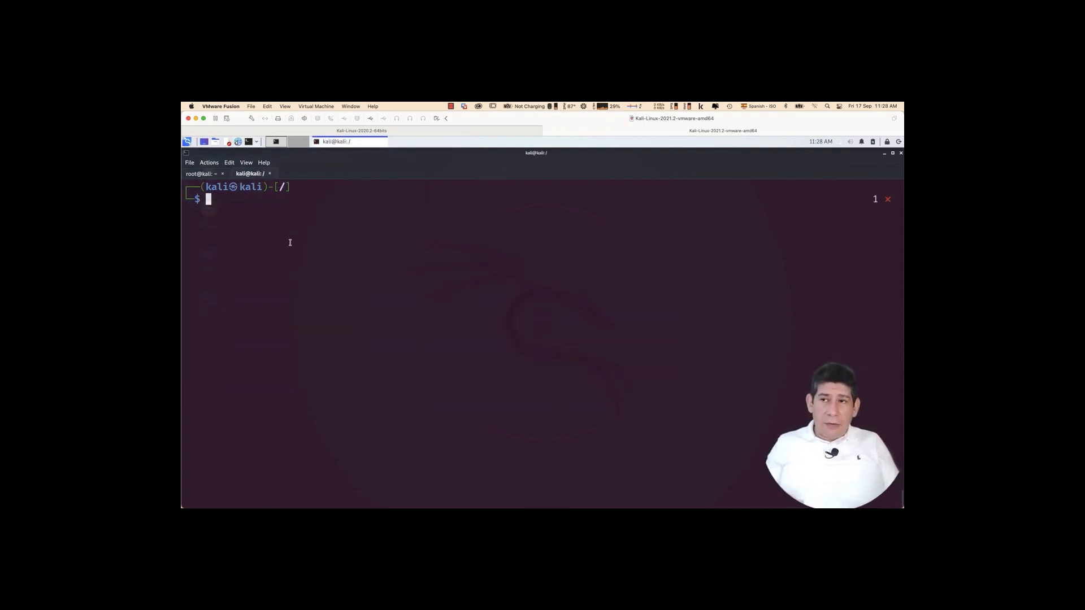
Step: Run fern-wifi-cracker without root, which fails with FileExistsError for /tmp/fern-log
{"action": "left_click", "coordinate": [187, 143]}
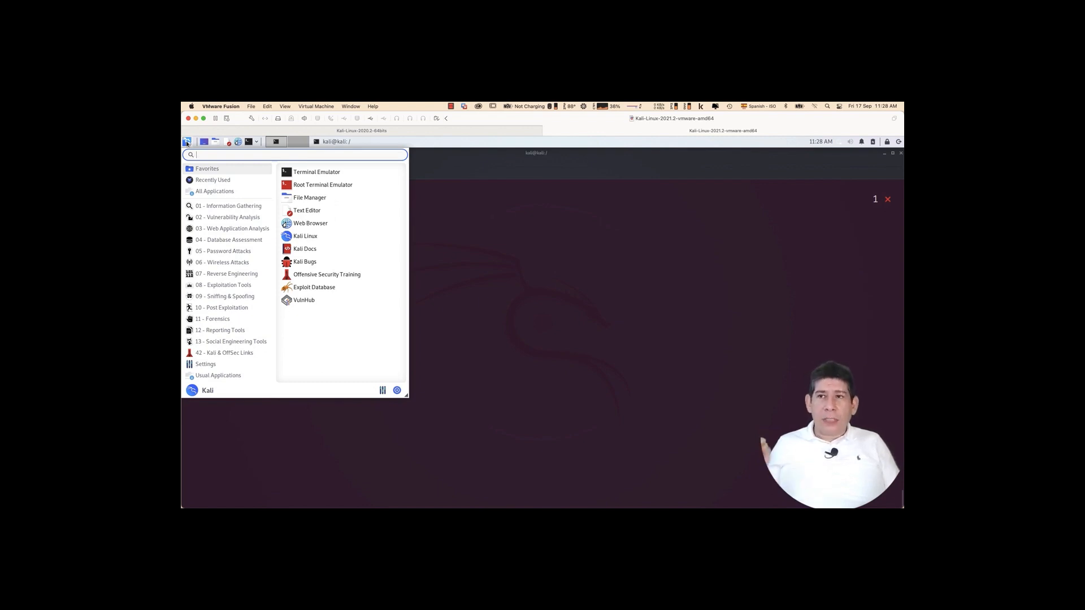
{"action": "left_click", "coordinate": [594, 191]}
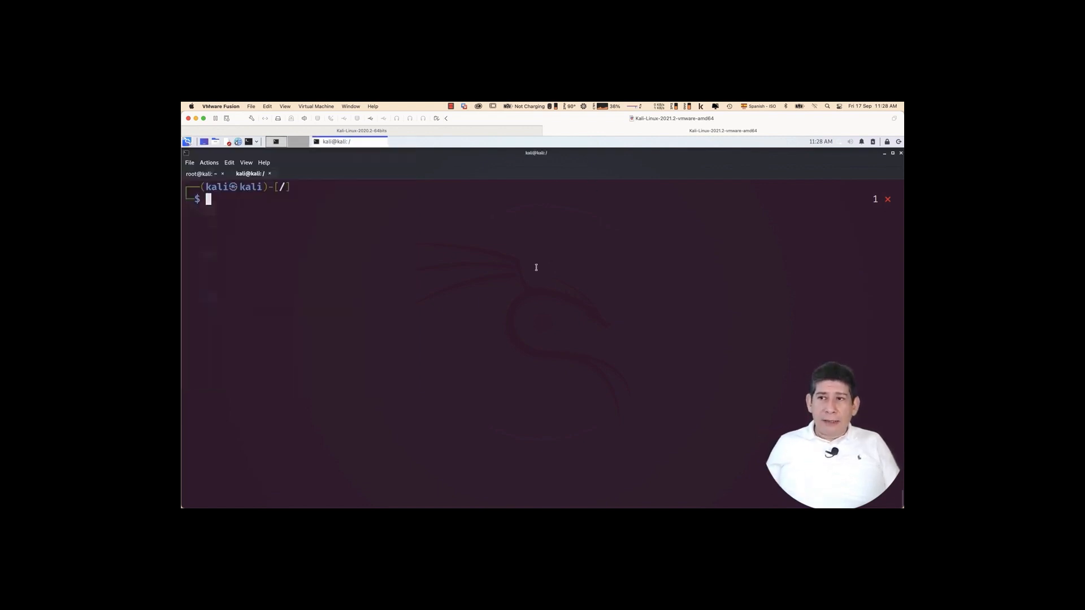
{"action": "type", "text": "fe"}
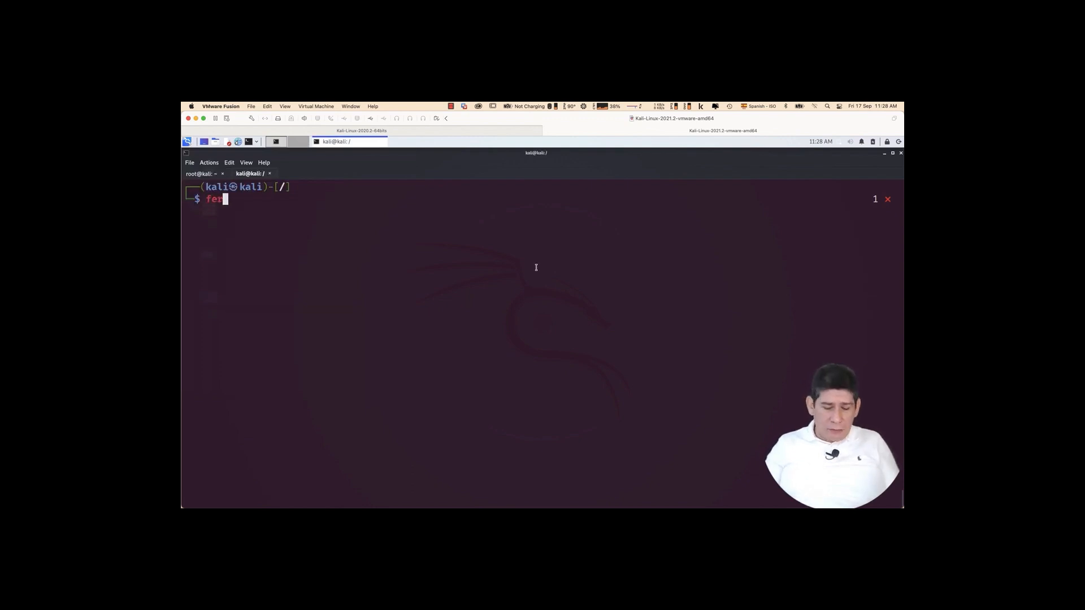
{"action": "type", "text": "r"}
{"action": "key", "text": "Tab"}
{"action": "key", "text": "Return"}
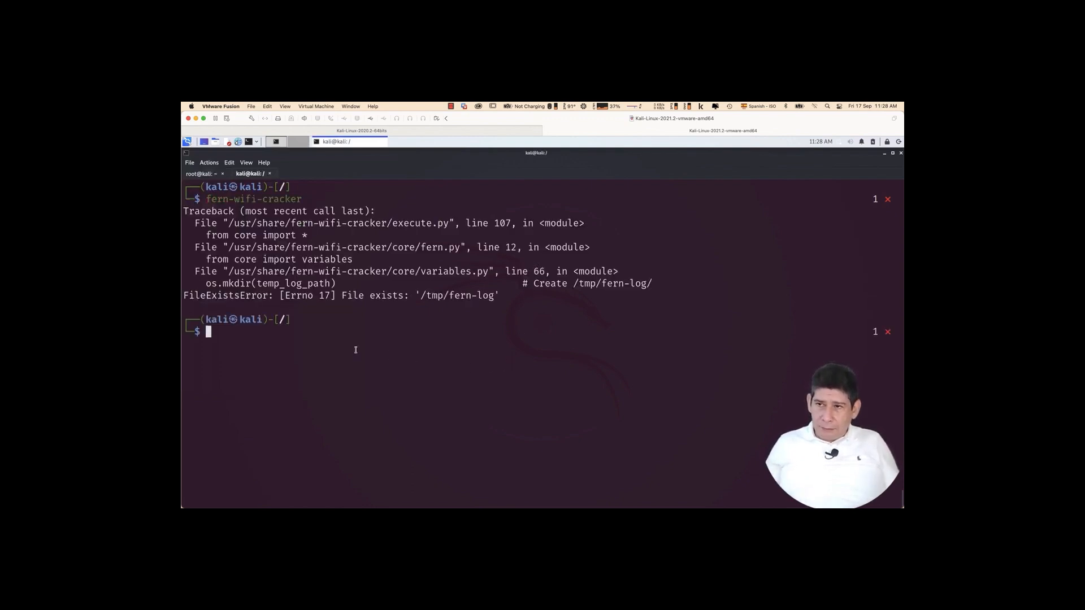
Step: Relaunch fern-wifi-cracker with sudo, decline the professional prompt, close it and suspend the process
{"action": "key", "text": "Up"}
{"action": "key", "text": "Left"}
{"action": "key", "text": "Left"}
{"action": "key", "text": "Left"}
{"action": "key", "text": "Left"}
{"action": "key", "text": "Left"}
{"action": "key", "text": "Left"}
{"action": "key", "text": "Left"}
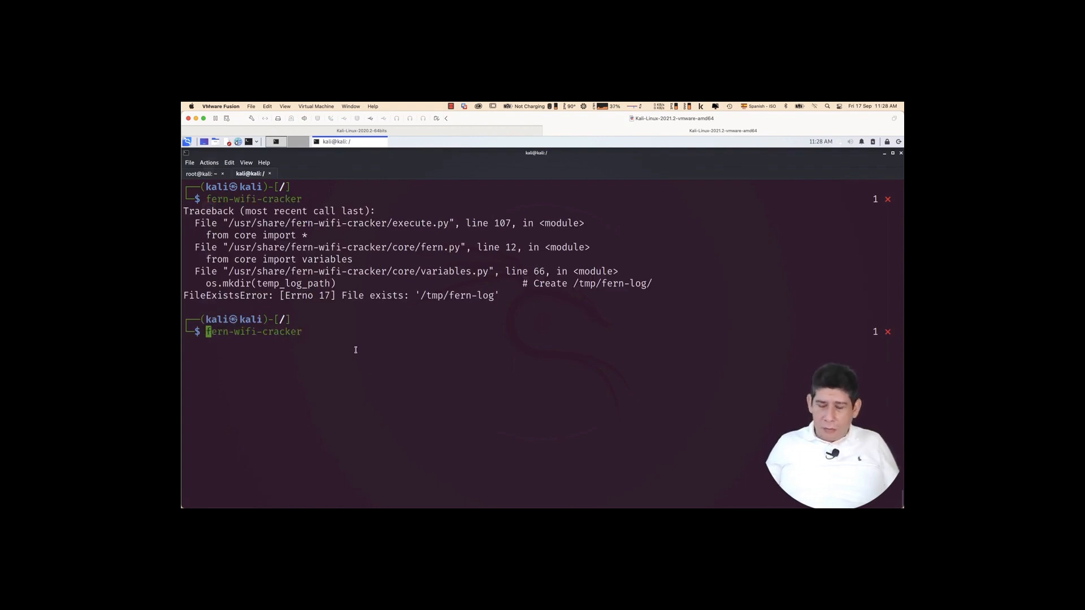
{"action": "type", "text": "sudo"}
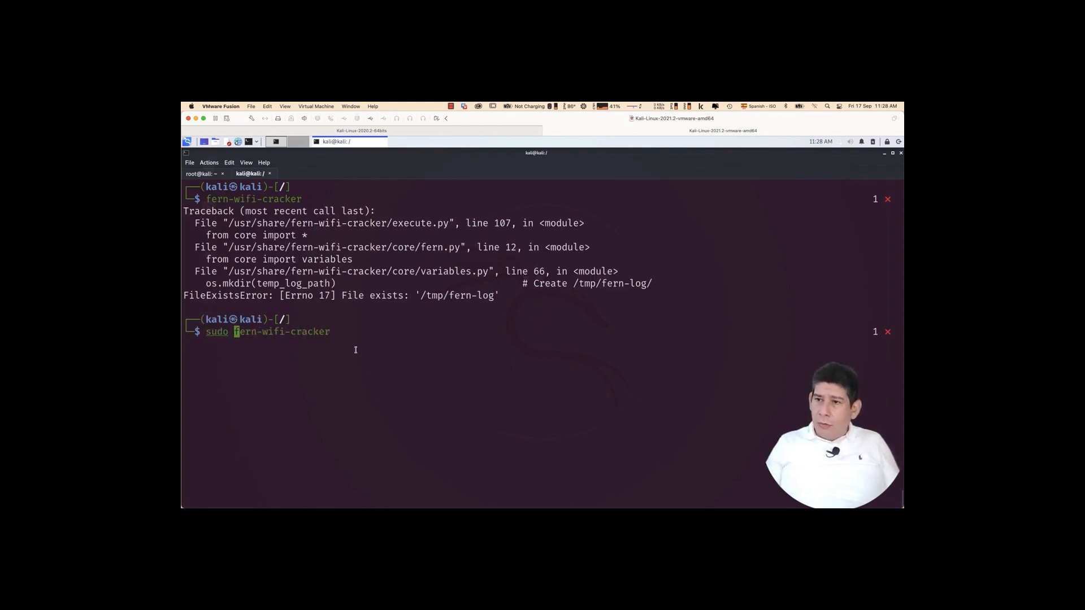
{"action": "key", "text": "Return"}
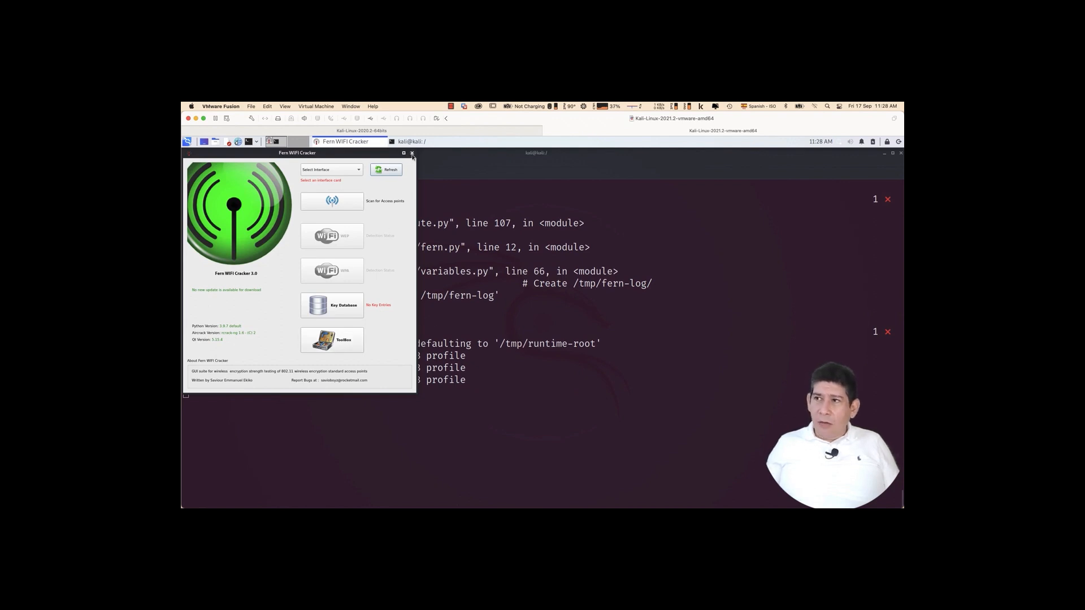
{"action": "left_click", "coordinate": [622, 345]}
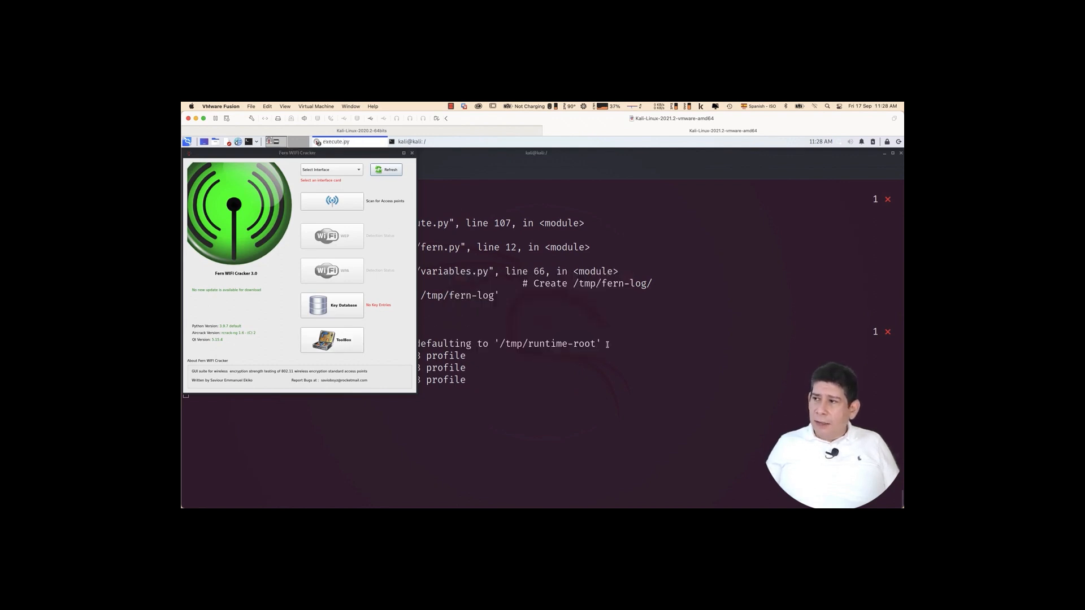
{"action": "left_click", "coordinate": [411, 154]}
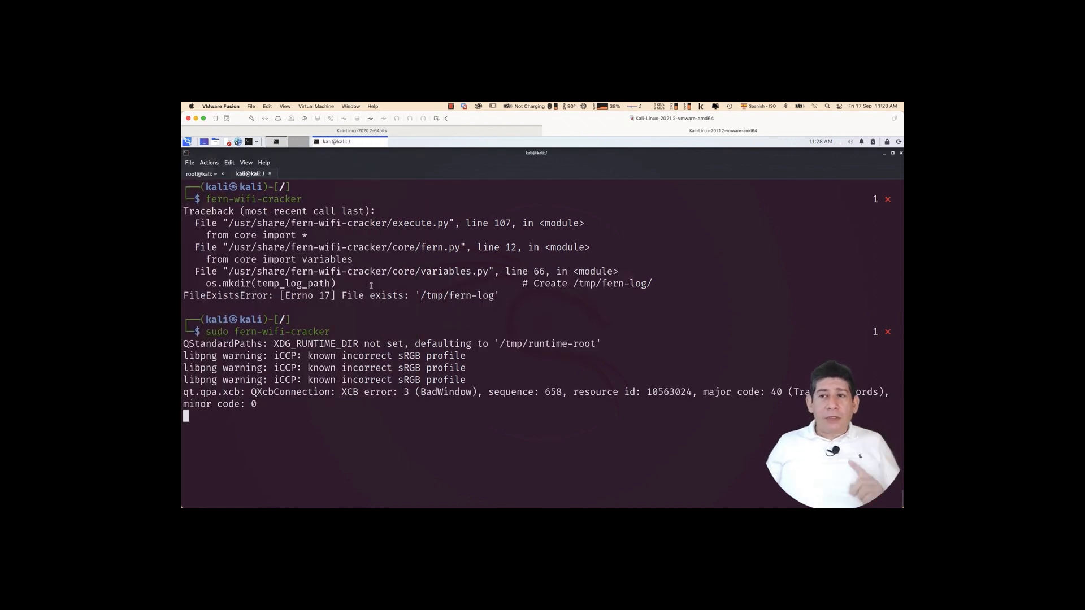
{"action": "key", "text": "Return"}
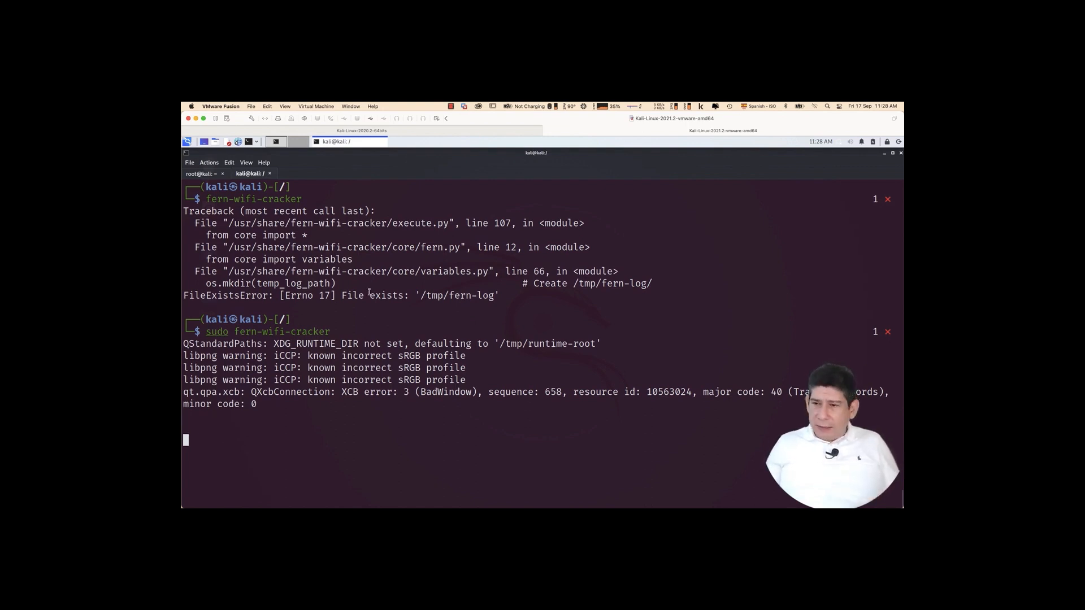
{"action": "key", "text": "ctrl+z"}
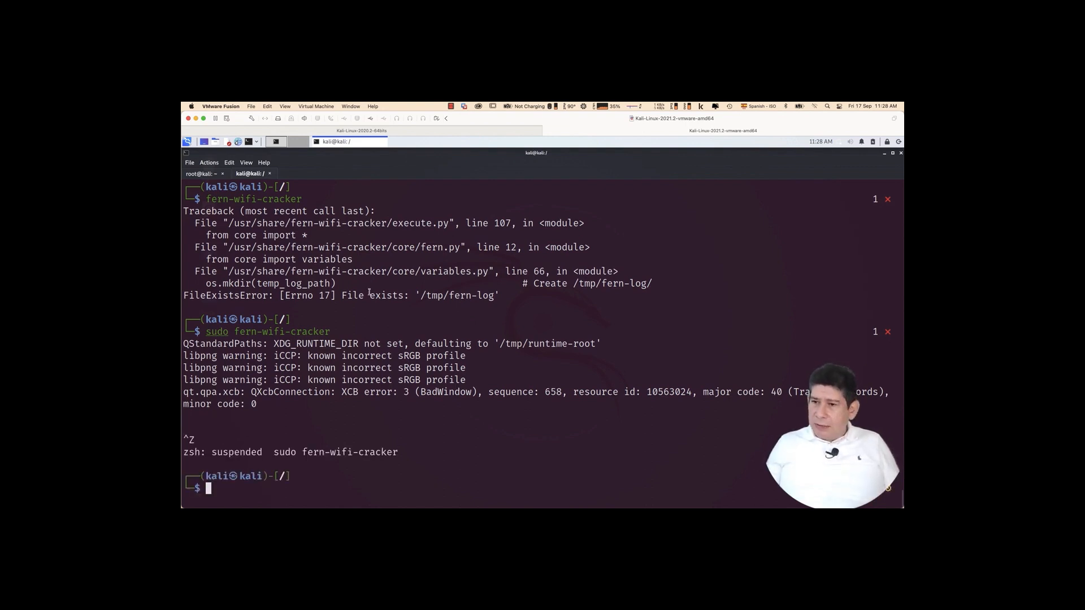
Step: Launch fern wifi cracker from the Kali menu and authenticate as administrator
{"action": "key", "text": "ctrl+l"}
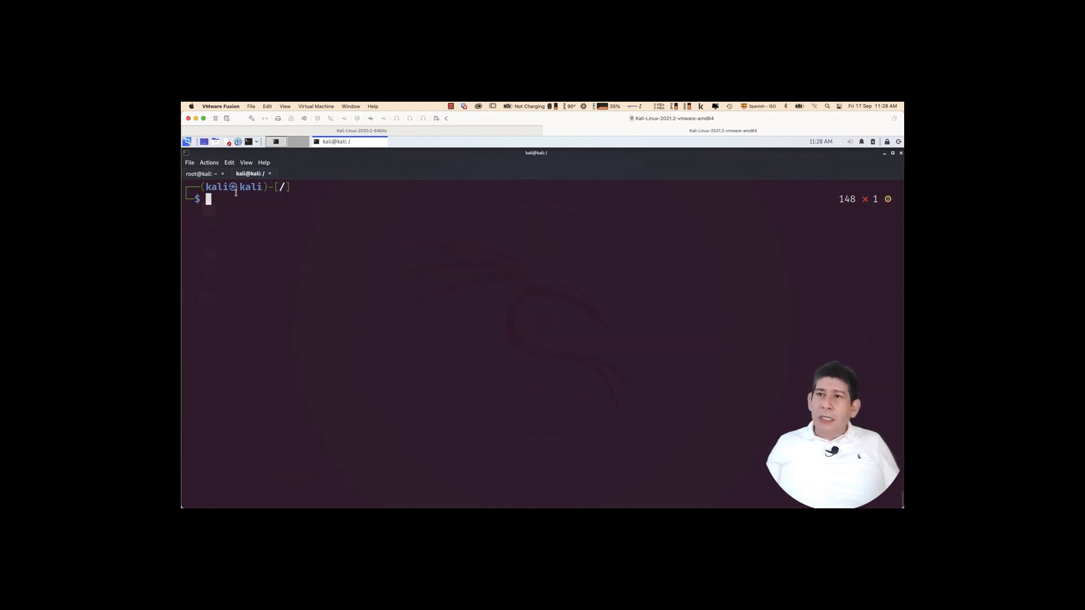
{"action": "left_click", "coordinate": [187, 142]}
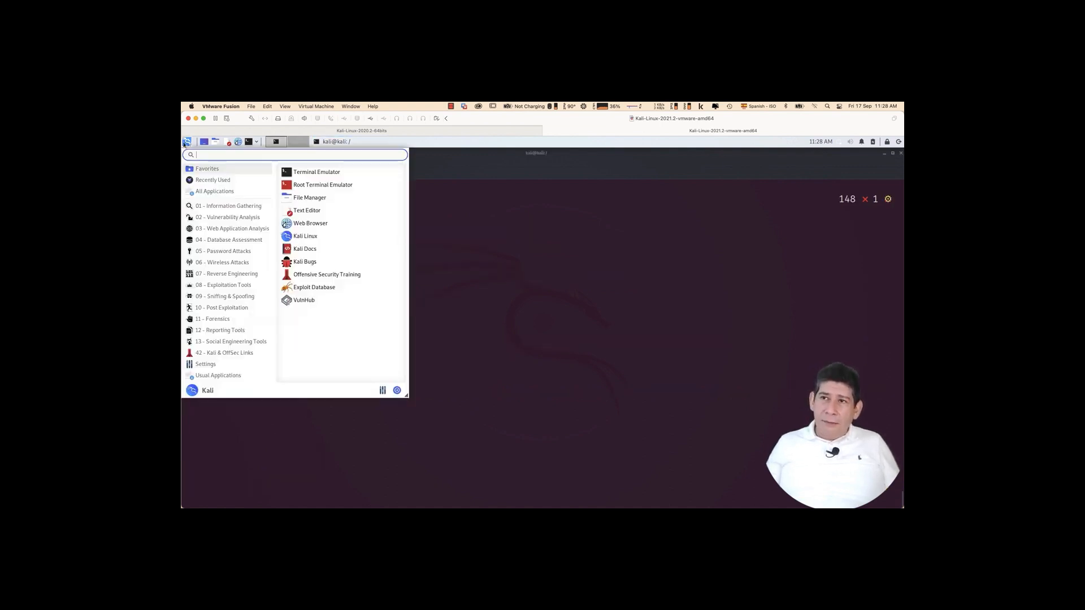
{"action": "type", "text": "fern"}
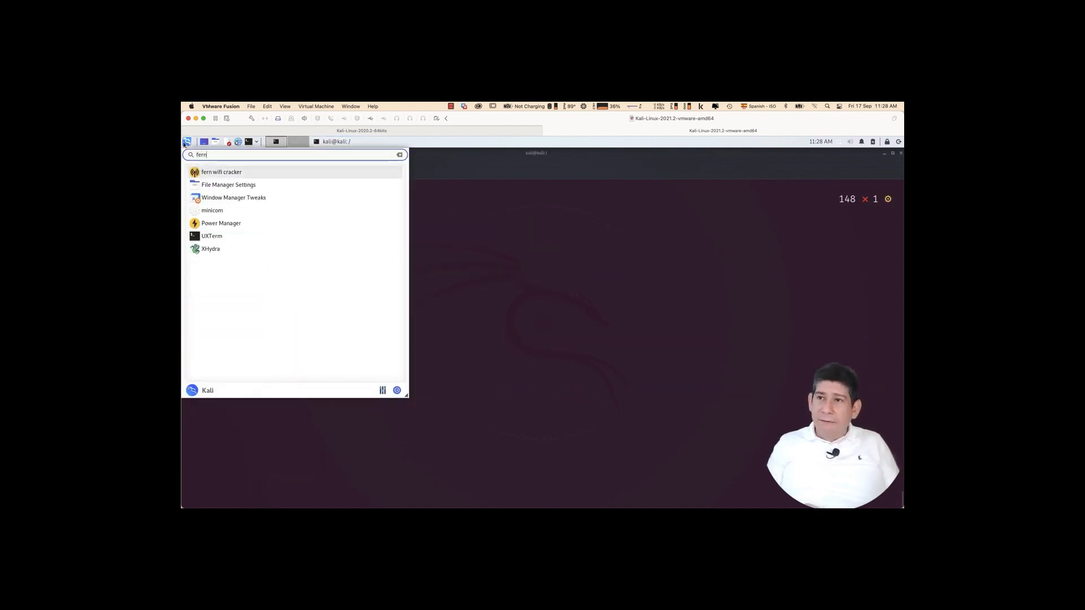
{"action": "left_click", "coordinate": [230, 173]}
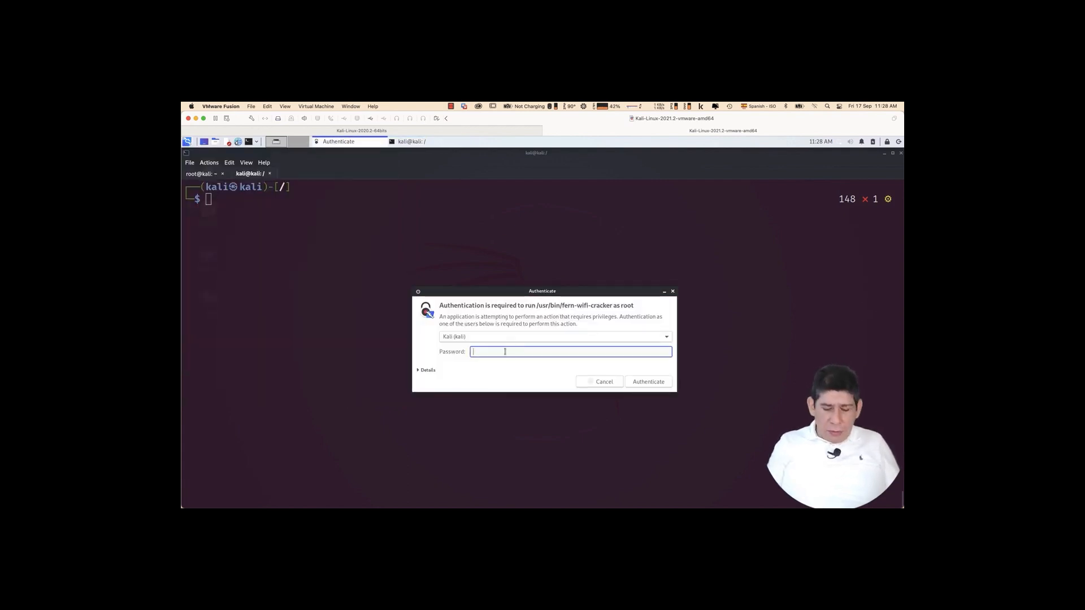
{"action": "type", "text": "aaaaaa"}
{"action": "key", "text": "Return"}
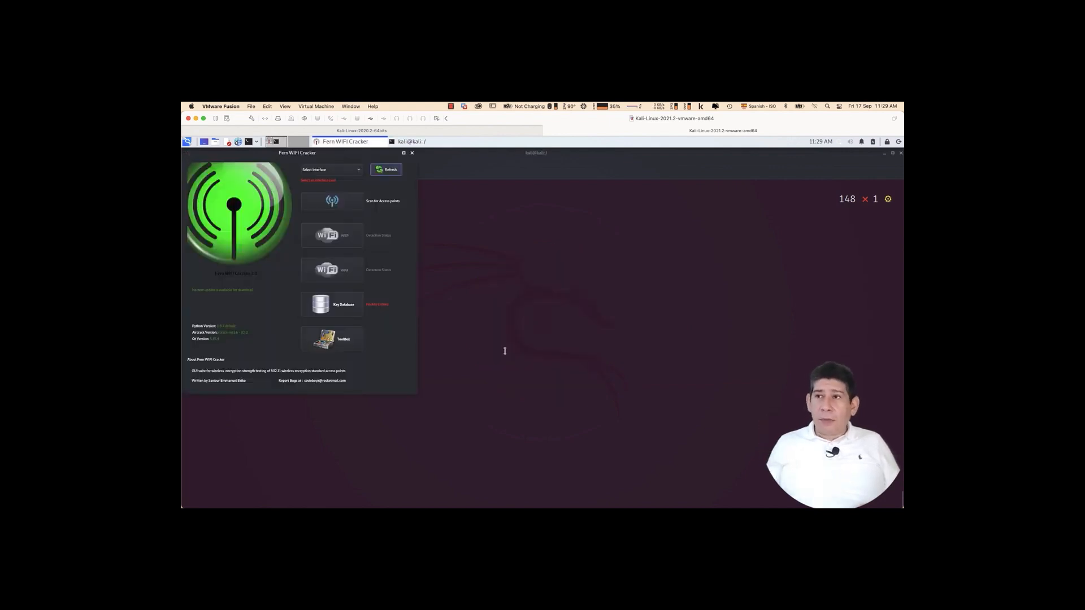
Step: Decline the professional prompt and select wlan0mon, enabling monitor mode
{"action": "left_click", "coordinate": [330, 169]}
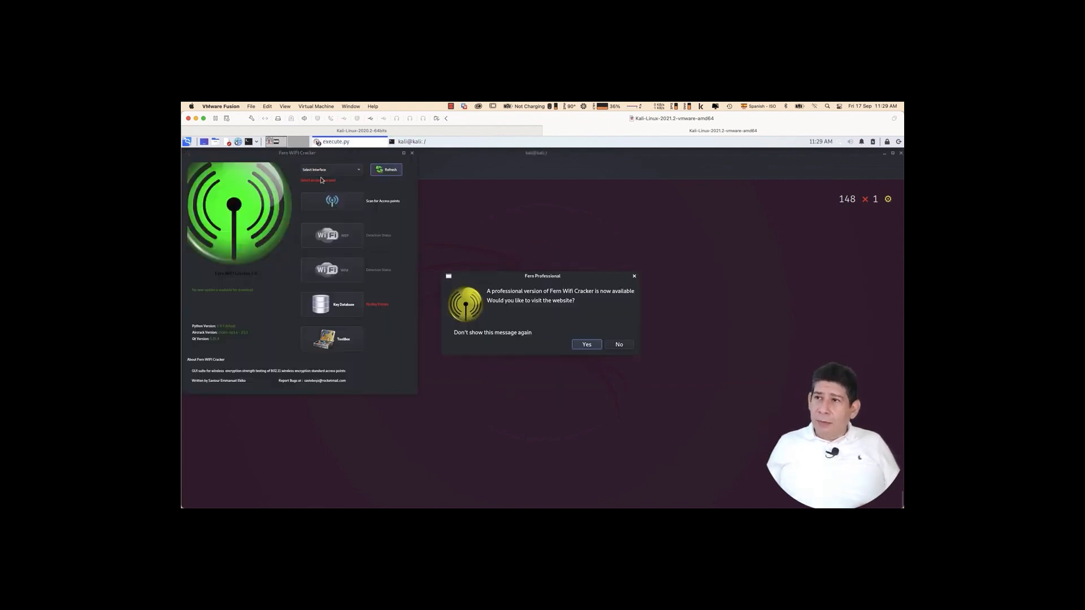
{"action": "left_click", "coordinate": [620, 345]}
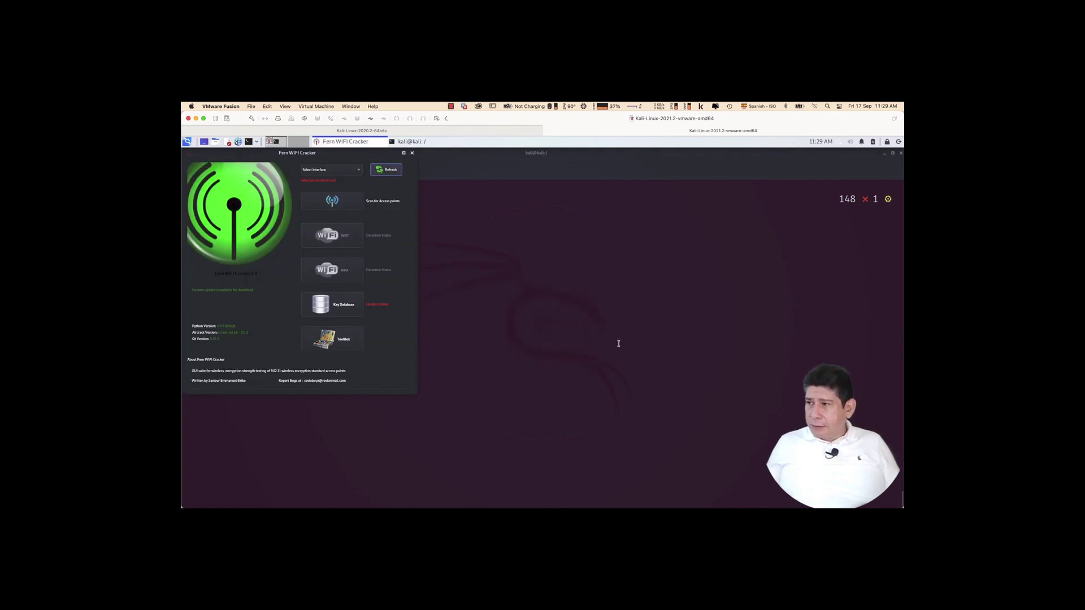
{"action": "left_click", "coordinate": [328, 170]}
{"action": "left_click", "coordinate": [321, 176]}
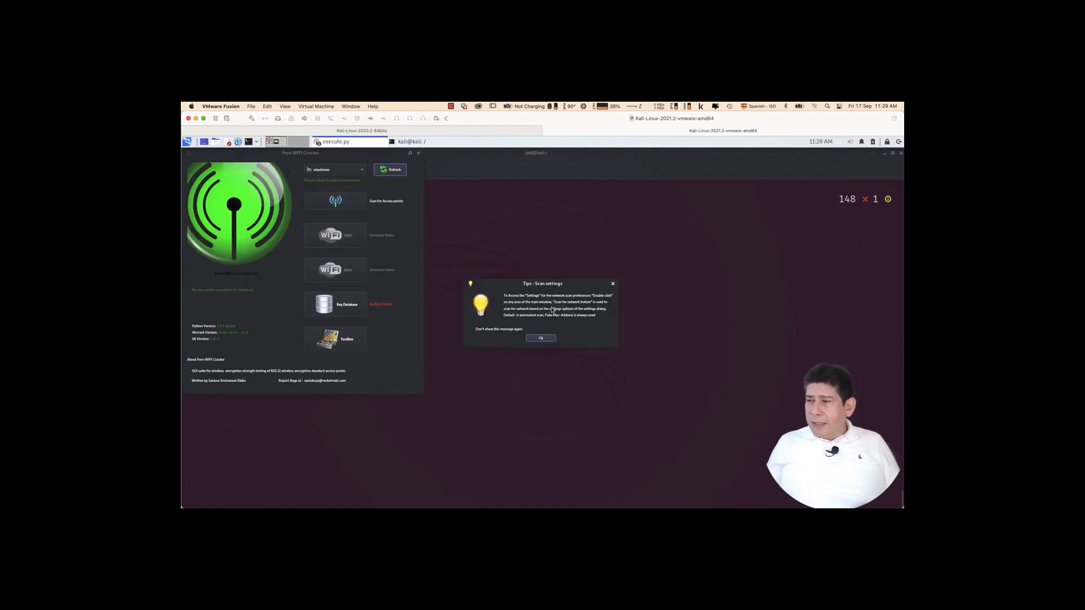
Step: Dismiss the scan tip and keep Scan Preferences on All Channels so scanning starts
{"action": "left_click", "coordinate": [541, 340]}
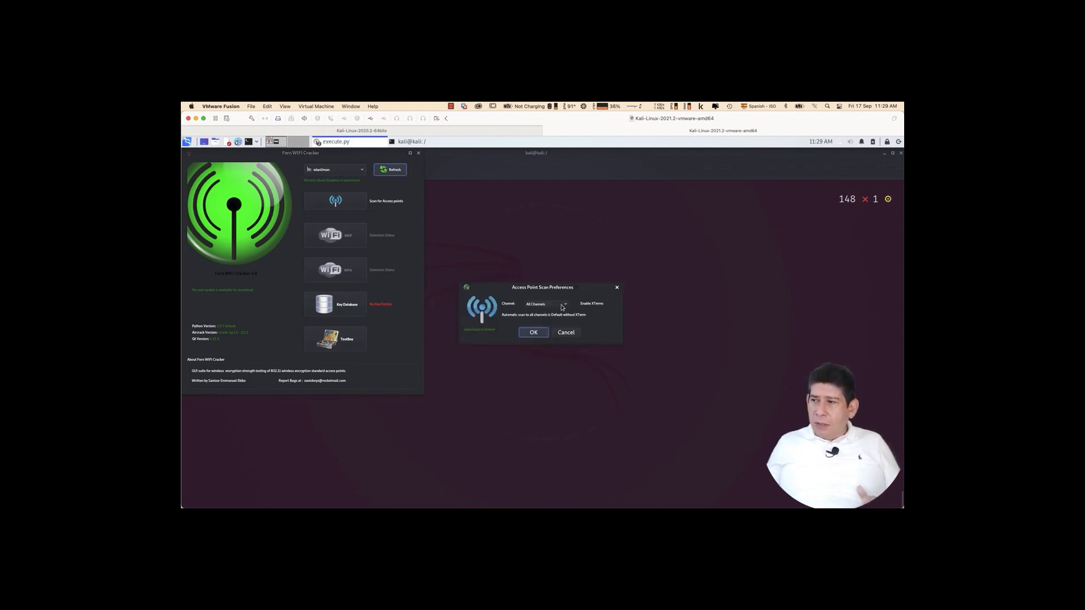
{"action": "left_click", "coordinate": [561, 306]}
{"action": "left_click", "coordinate": [600, 317]}
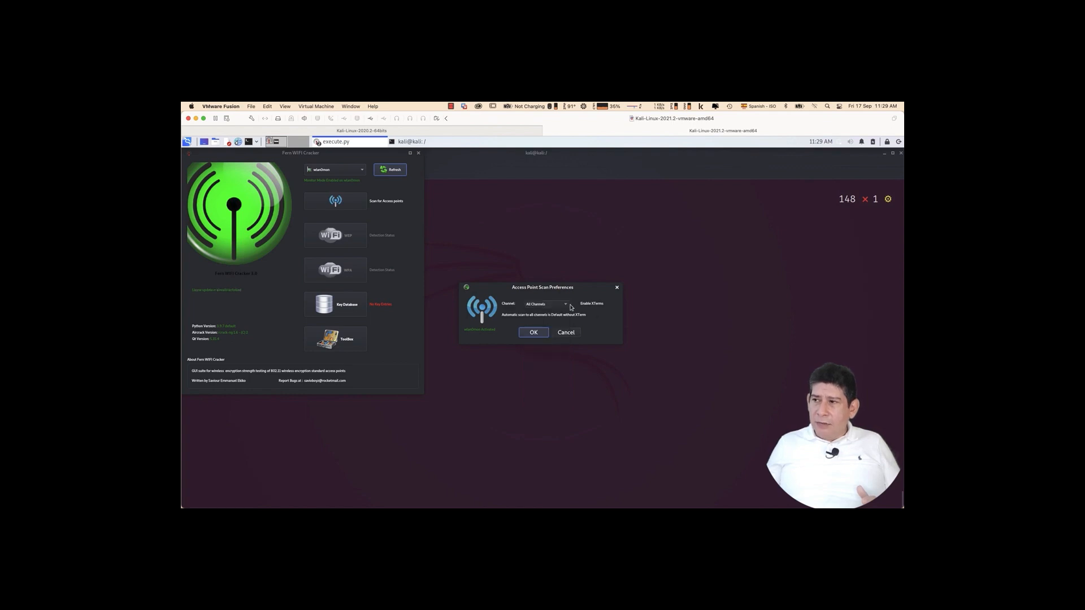
{"action": "left_click", "coordinate": [566, 336]}
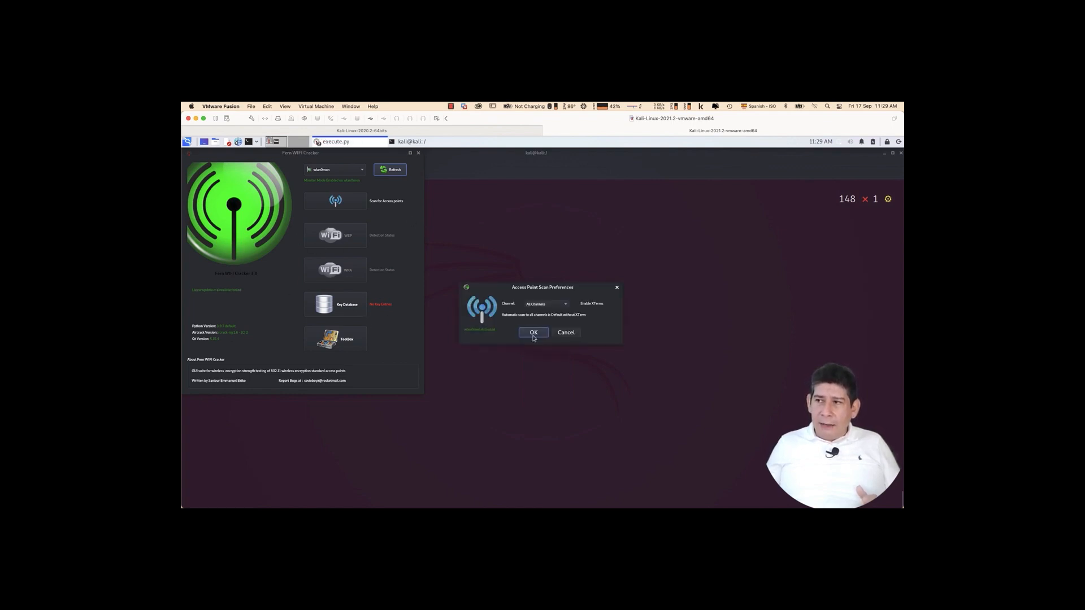
{"action": "left_click", "coordinate": [566, 336]}
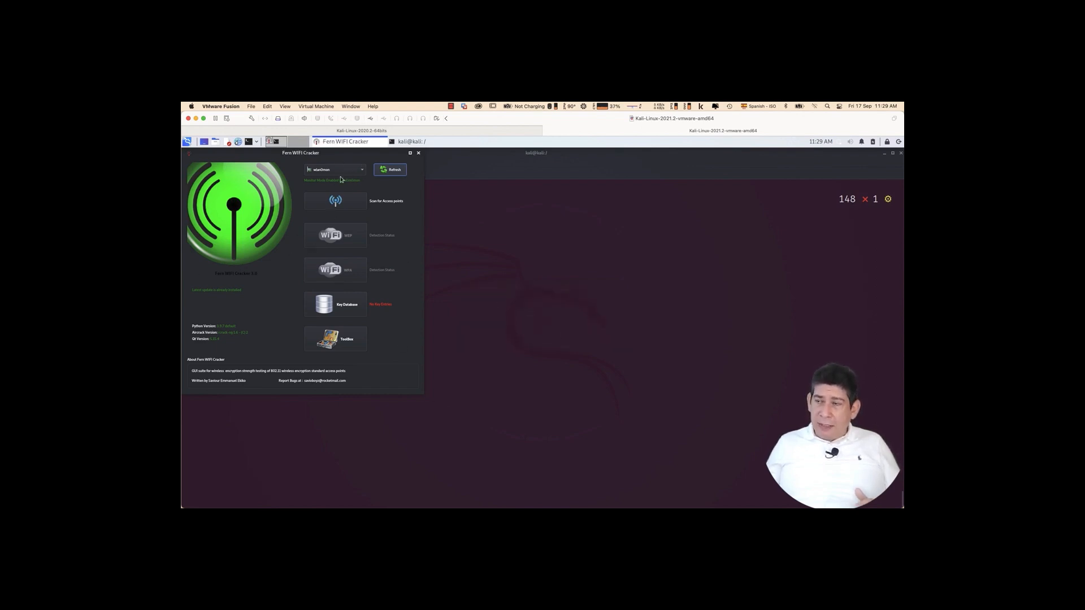
Step: Scan for nearby access points until WPA networks are detected
{"action": "left_click", "coordinate": [337, 202]}
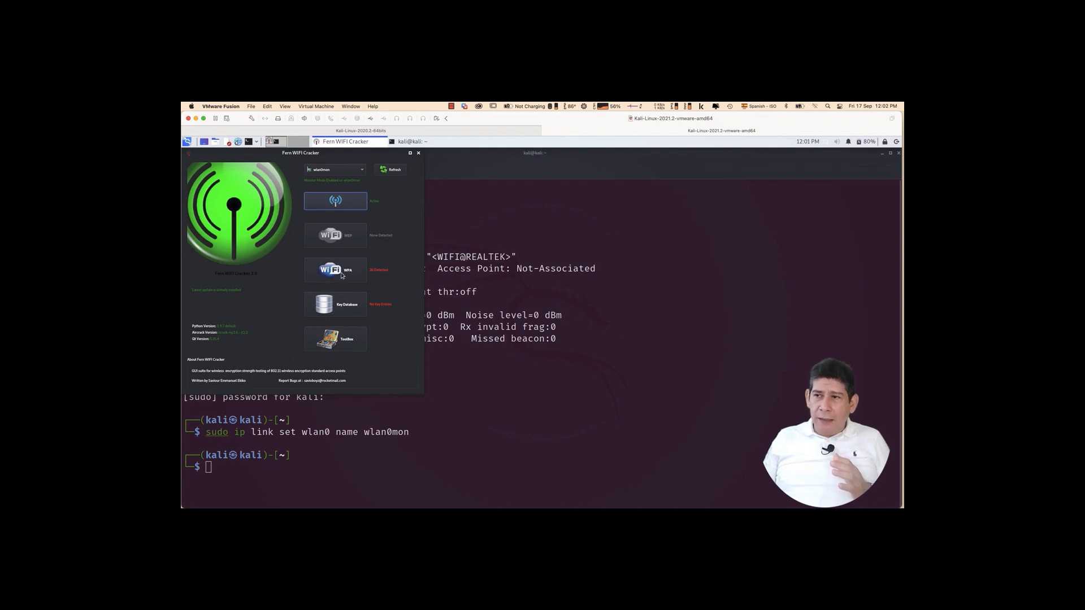
Step: Bring up the WPA attack panel, widen it, and target the Atacame_1 access point
{"action": "left_click", "coordinate": [336, 269]}
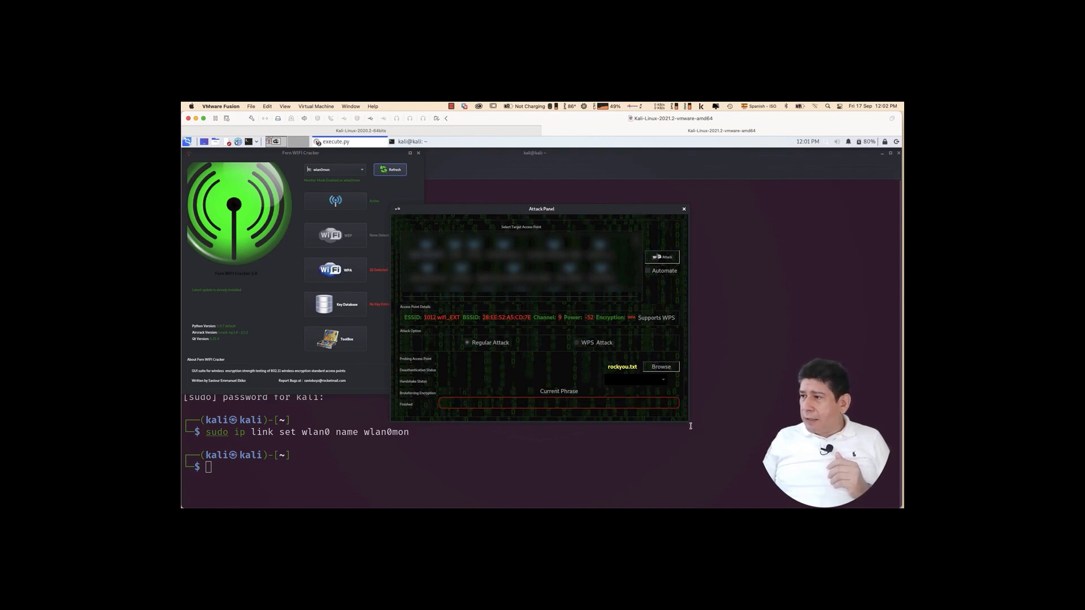
{"action": "left_click_drag", "start_coordinate": [687, 421], "coordinate": [752, 396]}
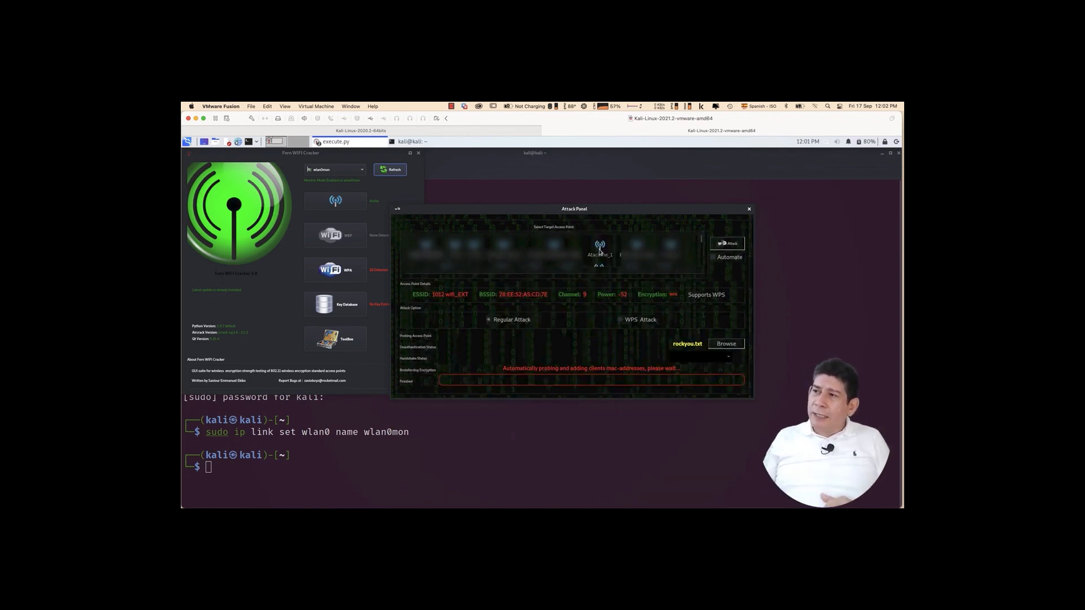
{"action": "left_click", "coordinate": [600, 249]}
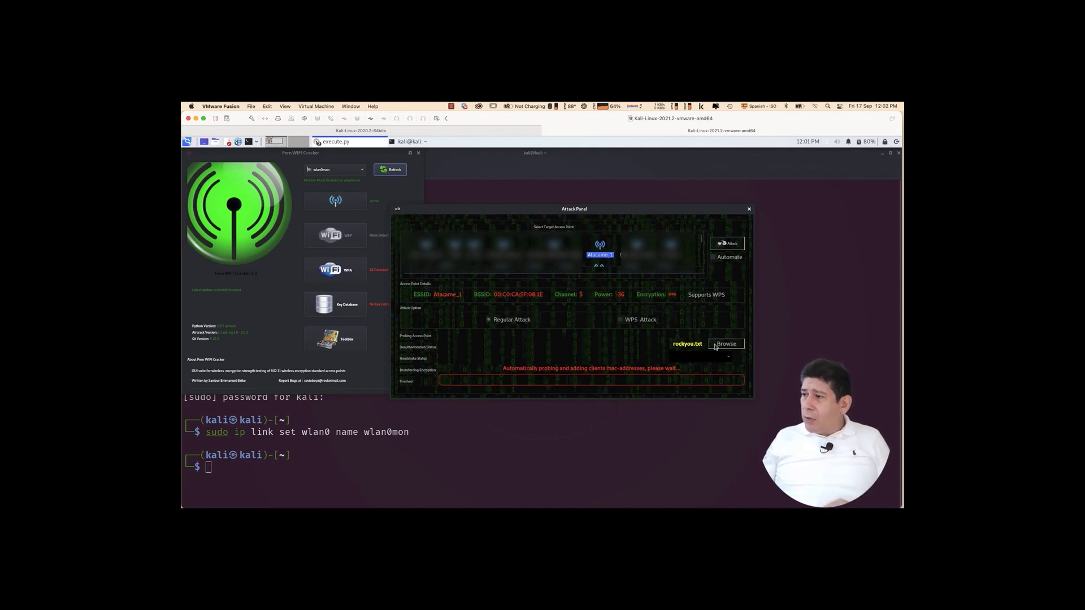
Step: Browse for a wordlist, navigating from Computer through / into usr and share
{"action": "left_click", "coordinate": [727, 344]}
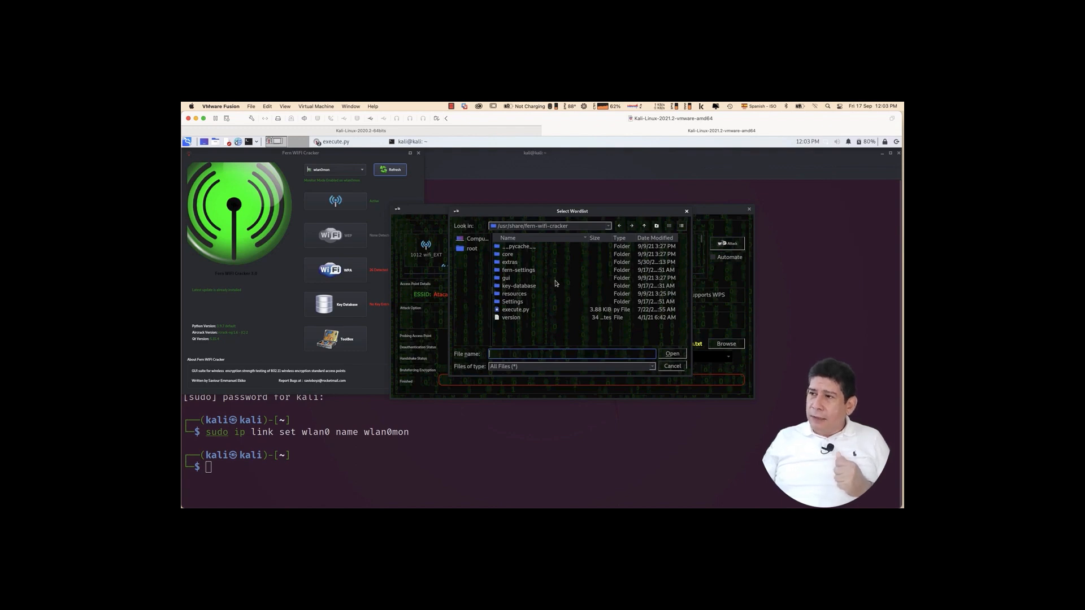
{"action": "left_click", "coordinate": [473, 239]}
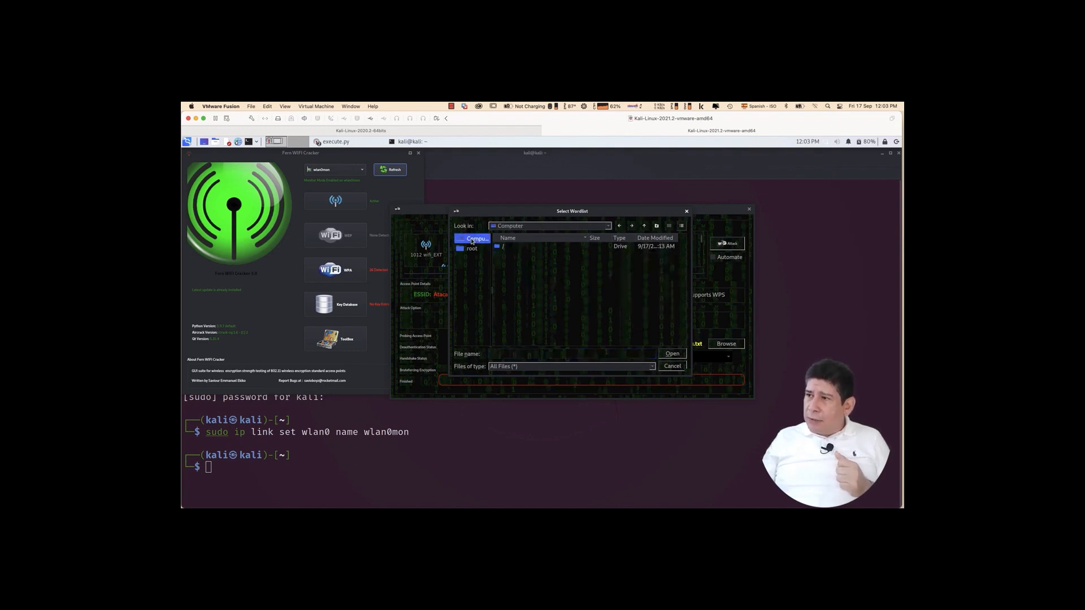
{"action": "double_click", "coordinate": [500, 247]}
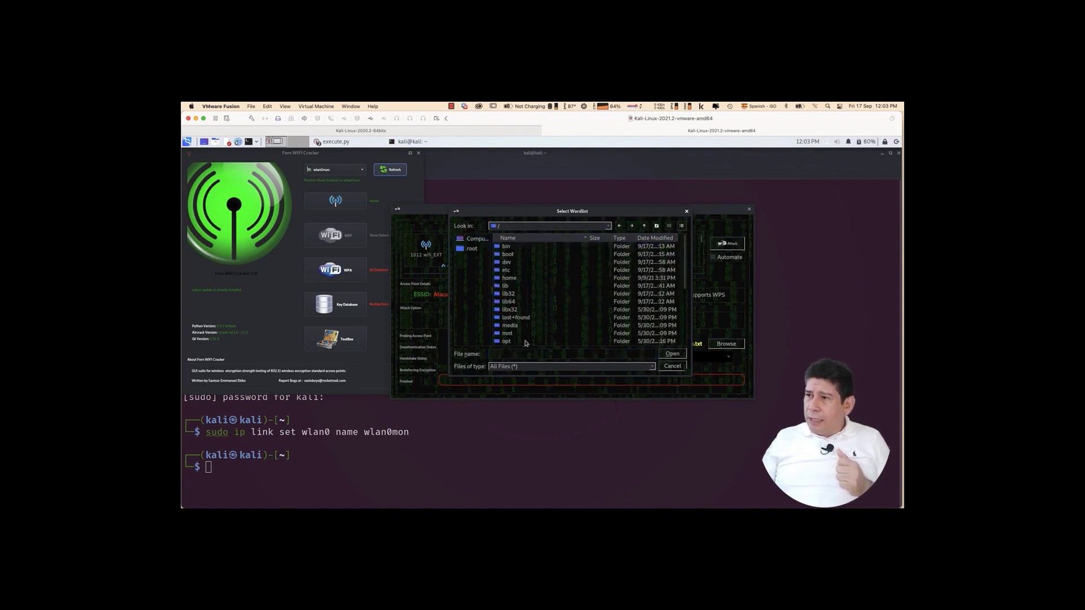
{"action": "left_click", "coordinate": [508, 317]}
{"action": "key", "text": "u"}
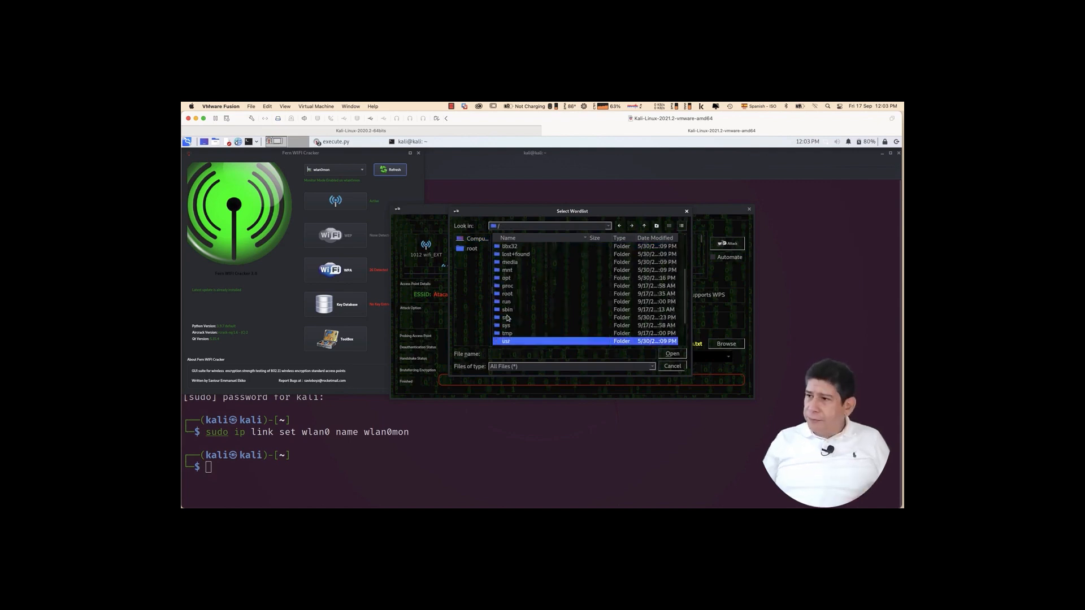
{"action": "double_click", "coordinate": [521, 342]}
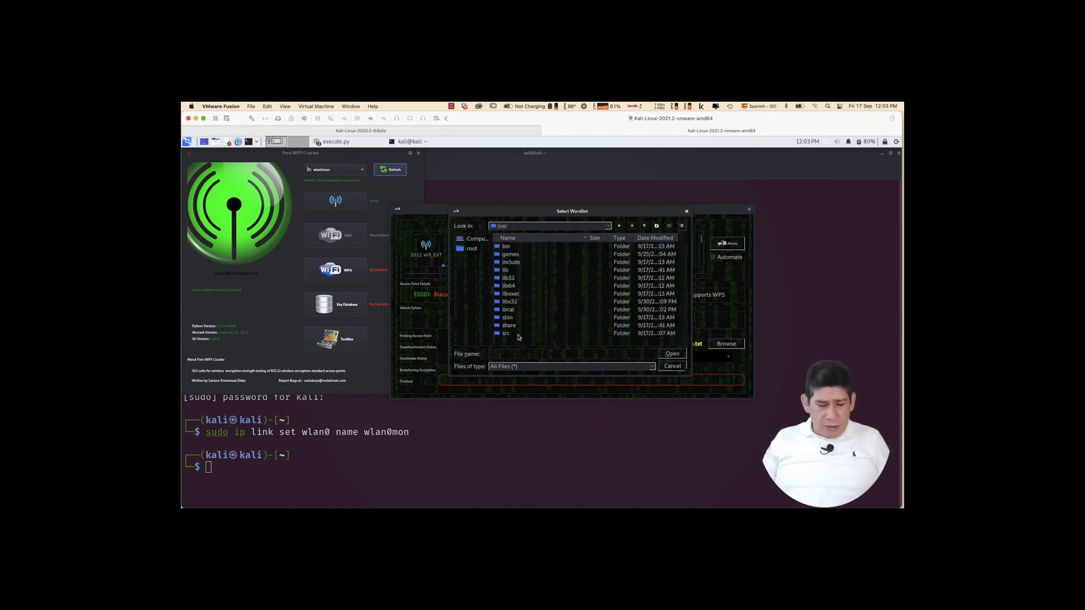
{"action": "left_click", "coordinate": [516, 327]}
{"action": "double_click", "coordinate": [516, 327]}
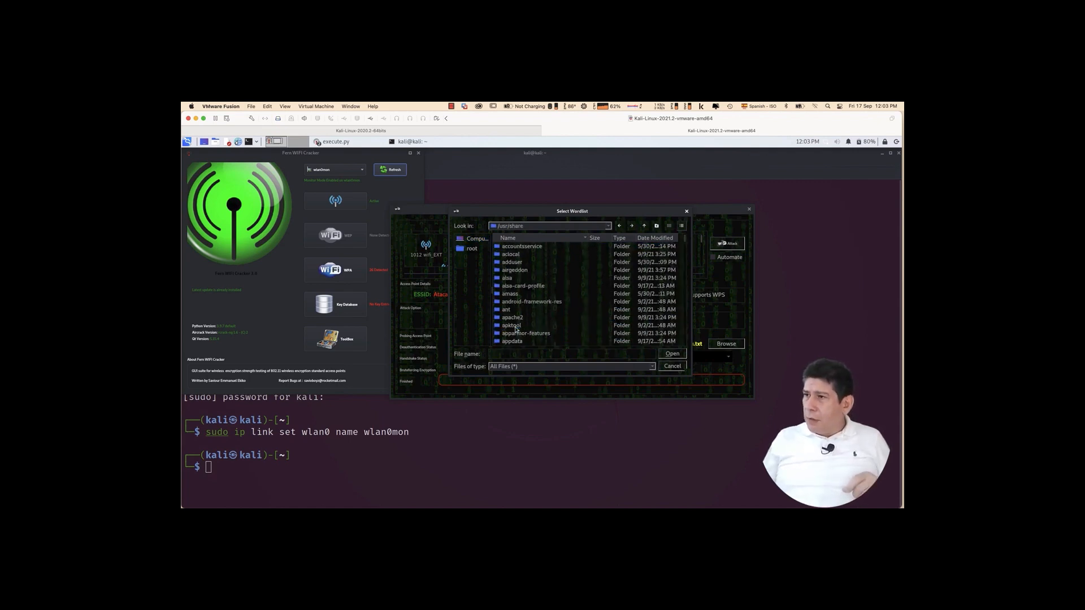
{"action": "type", "text": "wordlists"}
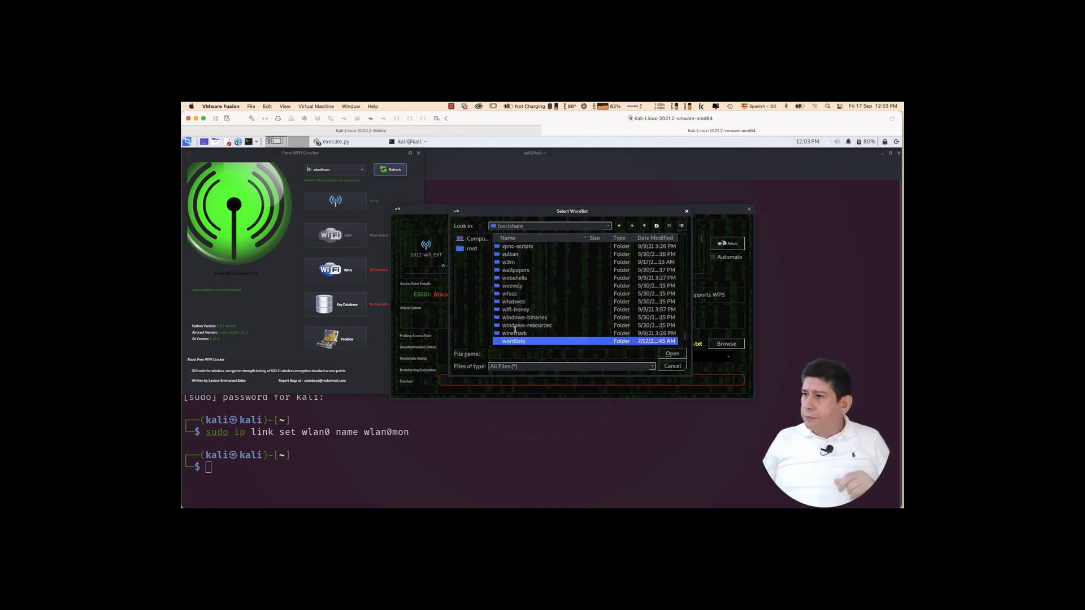
Step: Continue into wordlists > fern-wifi and select common.txt
{"action": "double_click", "coordinate": [517, 342]}
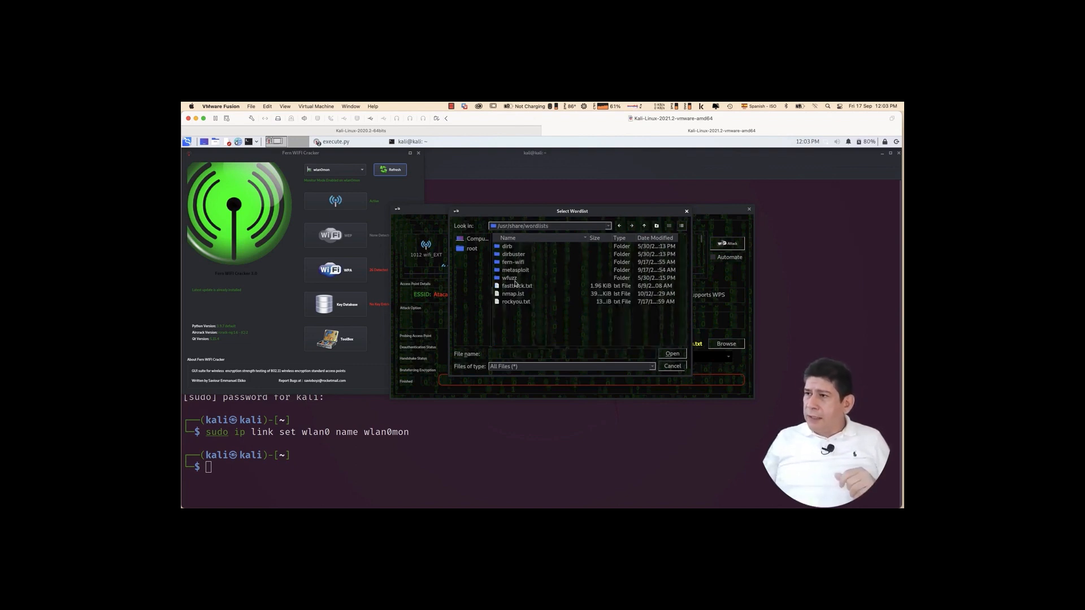
{"action": "double_click", "coordinate": [514, 262]}
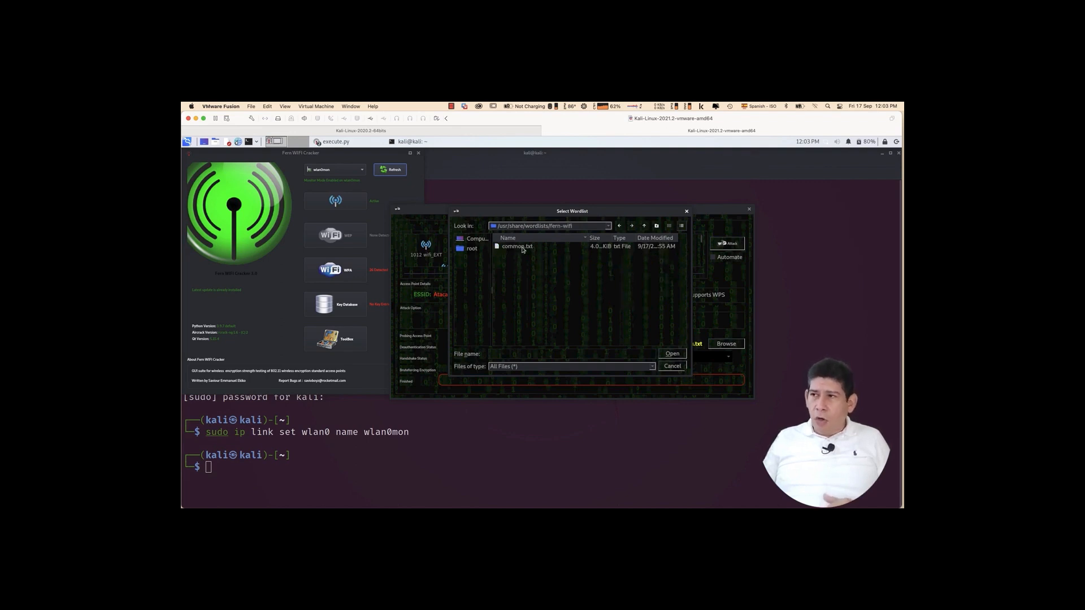
{"action": "left_click", "coordinate": [522, 247]}
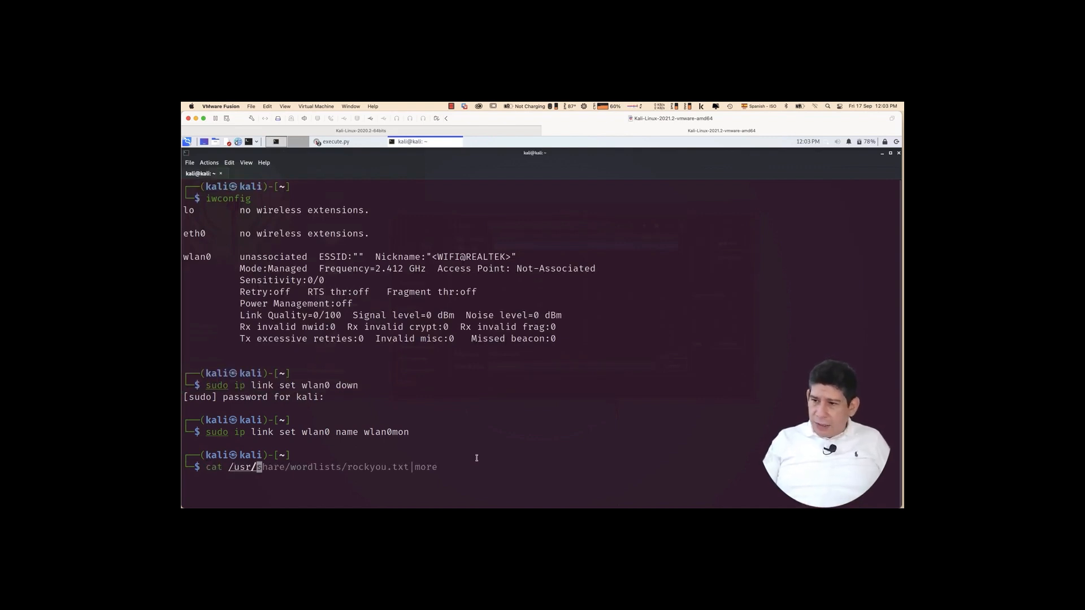
{"action": "type", "text": "share/wordlists/fern"}
Step: Run cat /usr/share/wordlists/fern-wifi/common.txt to print the wordlist entries
{"action": "key", "text": "Tab"}
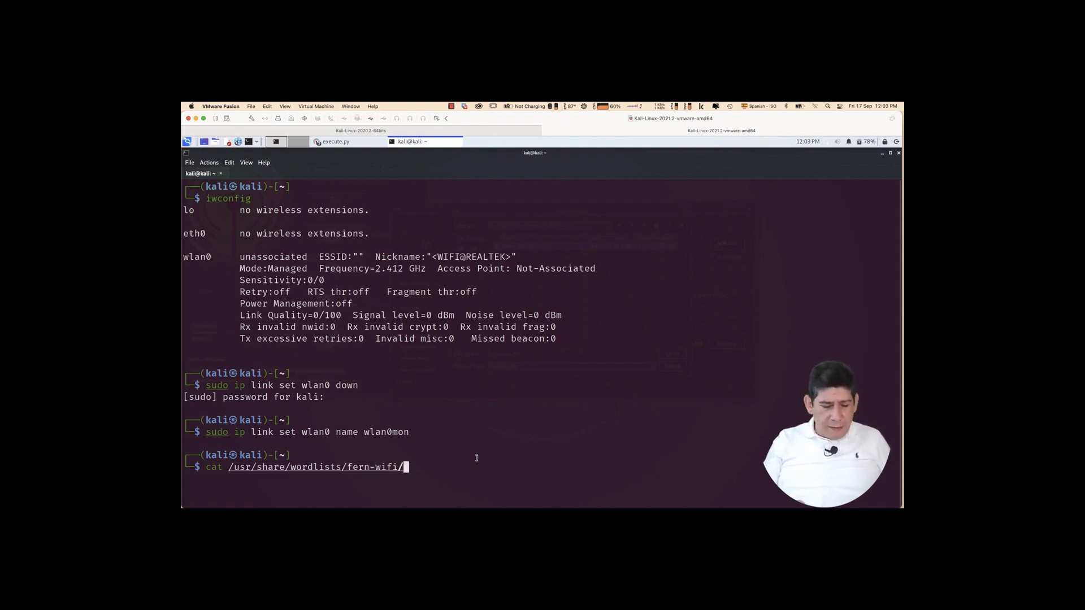
{"action": "type", "text": "co"}
{"action": "key", "text": "Tab"}
{"action": "key", "text": "Return"}
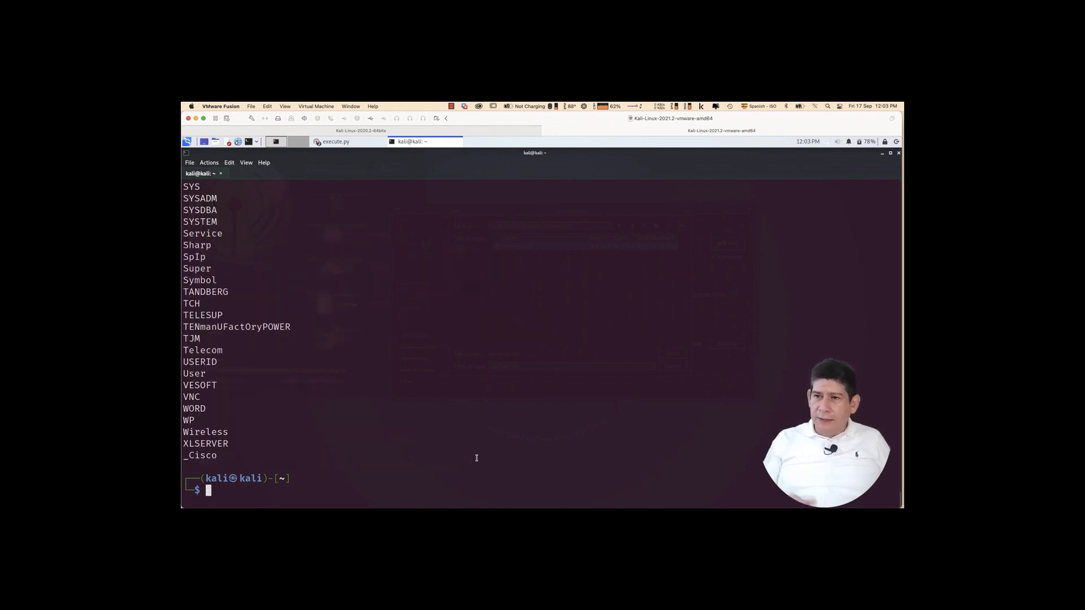
{"action": "scroll", "coordinate": [369, 375], "scroll_direction": "up", "scroll_amount": 5}
{"action": "scroll", "coordinate": [369, 374], "scroll_direction": "up", "scroll_amount": 5}
{"action": "scroll", "coordinate": [369, 375], "scroll_direction": "up", "scroll_amount": 5}
{"action": "scroll", "coordinate": [369, 374], "scroll_direction": "up", "scroll_amount": 3}
{"action": "scroll", "coordinate": [369, 374], "scroll_direction": "up", "scroll_amount": 5}
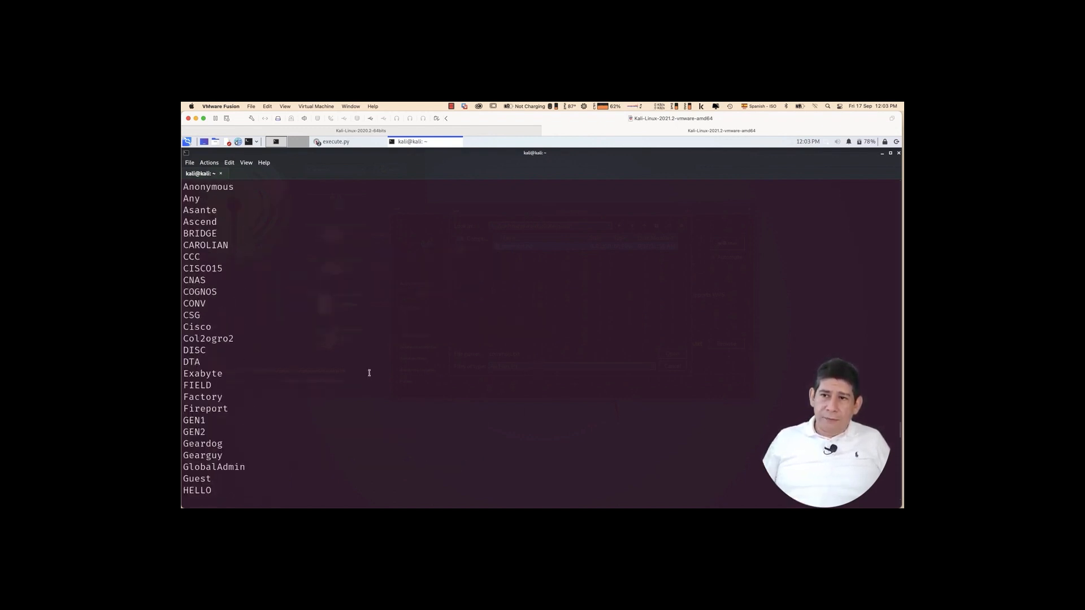
{"action": "scroll", "coordinate": [369, 374], "scroll_direction": "up", "scroll_amount": 5}
{"action": "scroll", "coordinate": [369, 374], "scroll_direction": "up", "scroll_amount": 5}
{"action": "scroll", "coordinate": [368, 373], "scroll_direction": "up", "scroll_amount": 5}
{"action": "scroll", "coordinate": [369, 373], "scroll_direction": "up", "scroll_amount": 5}
{"action": "scroll", "coordinate": [369, 374], "scroll_direction": "up", "scroll_amount": 3}
Step: Return to the Select Wordlist dialog and load common.txt as the attack wordlist
{"action": "key", "text": "alt+Tab"}
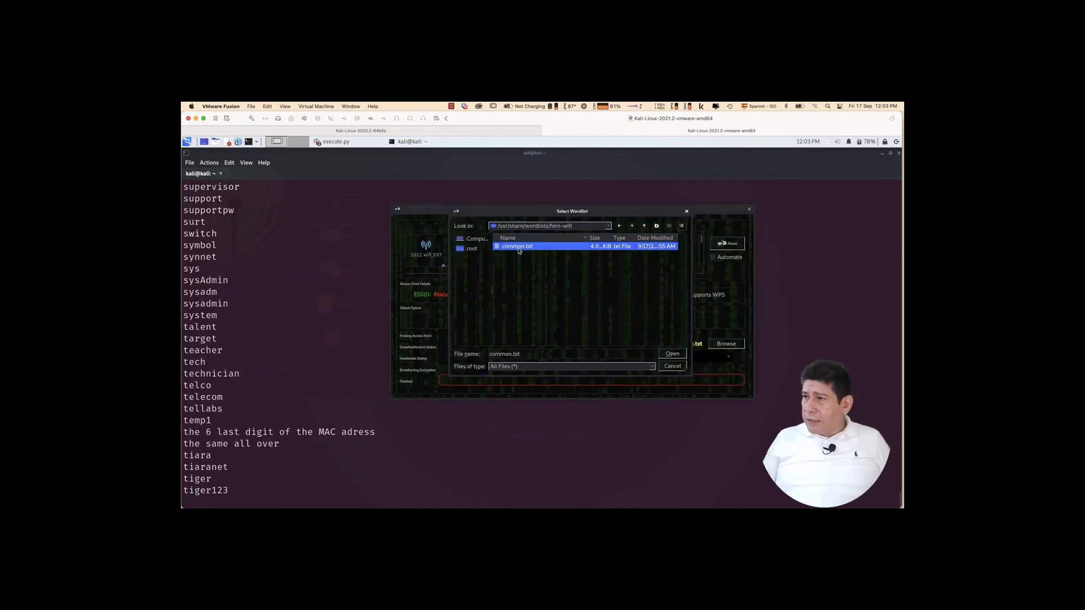
{"action": "left_click", "coordinate": [674, 367]}
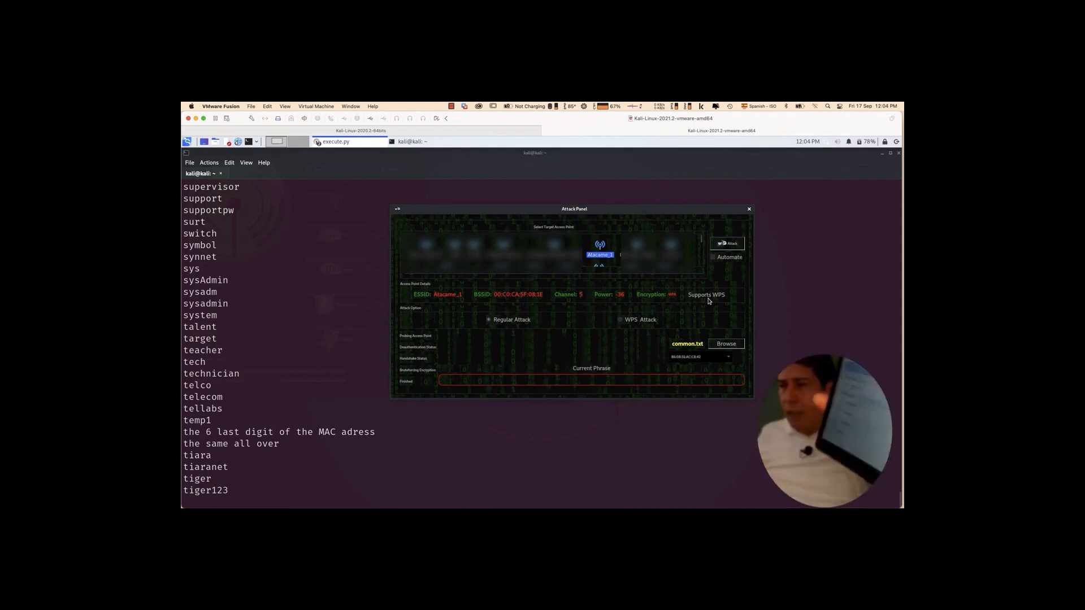
{"action": "left_click", "coordinate": [729, 244]}
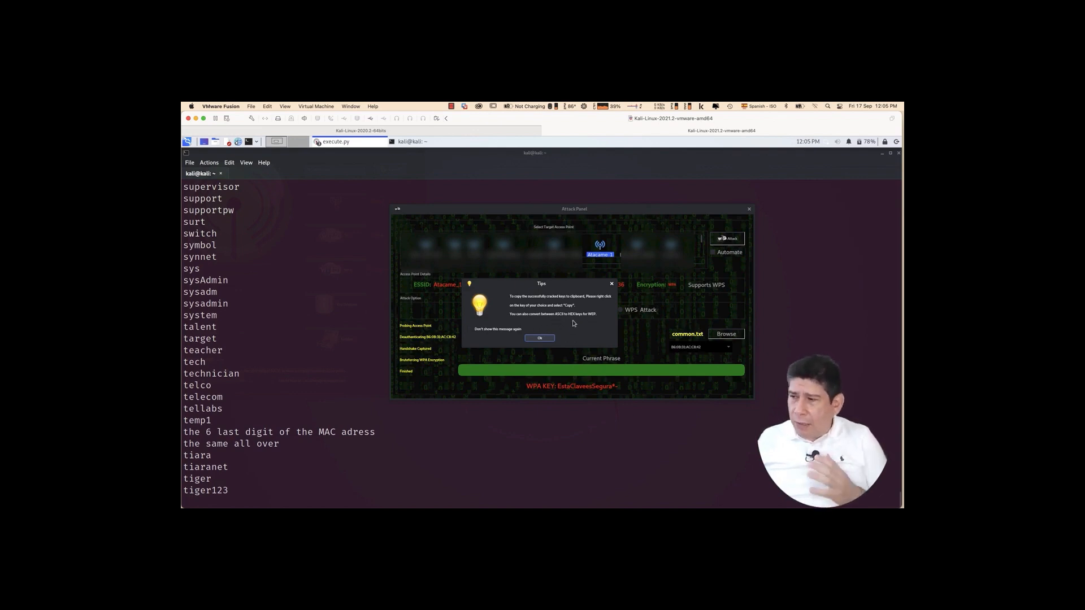
{"action": "left_click", "coordinate": [538, 338]}
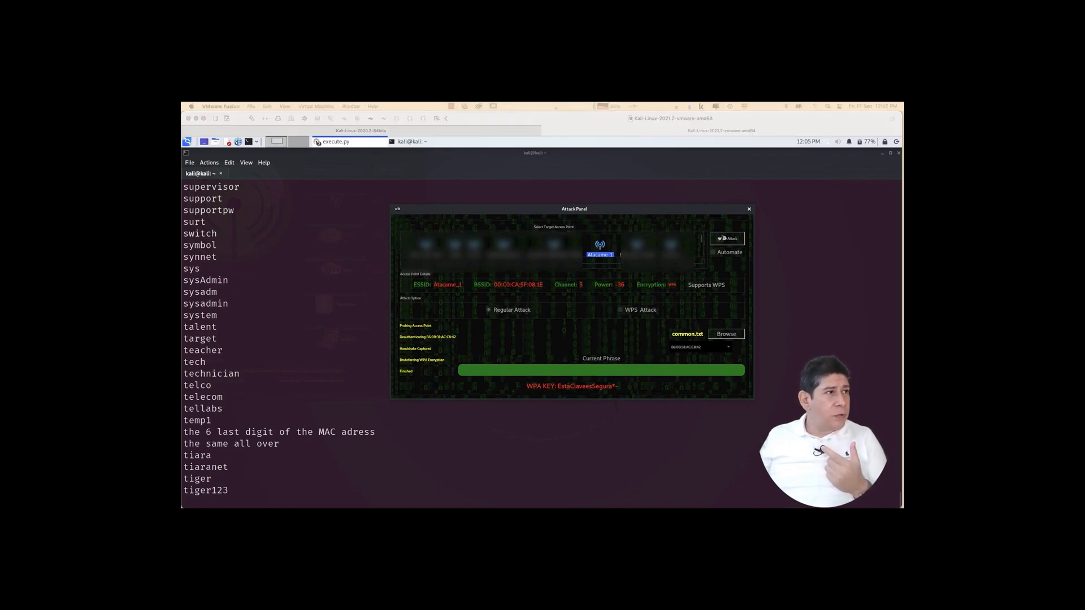
{"action": "left_click_drag", "start_coordinate": [345, 507], "coordinate": [380, 136]}
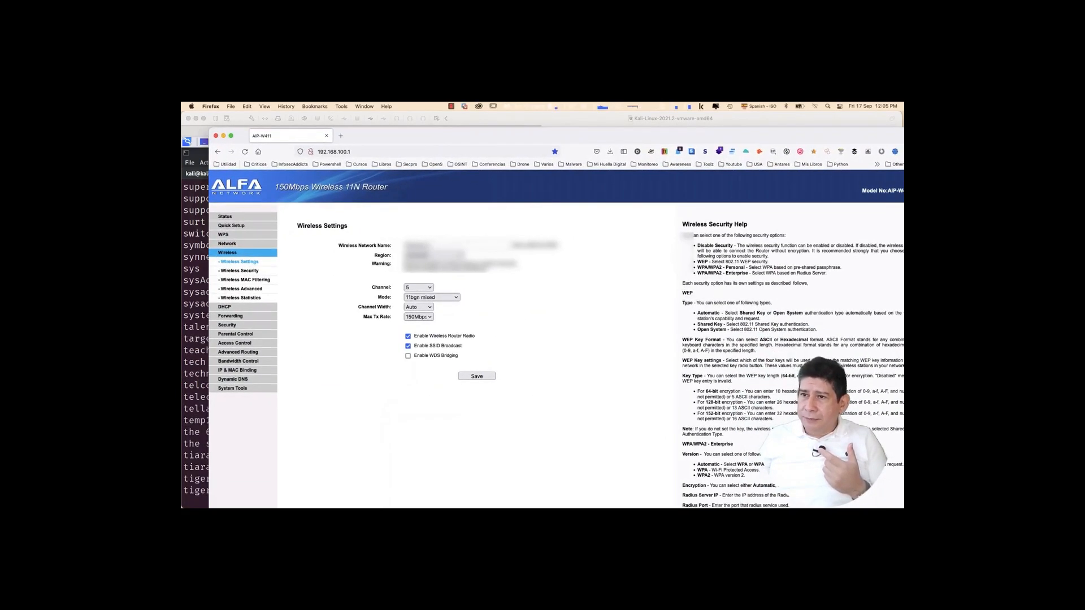
{"action": "left_click", "coordinate": [248, 270]}
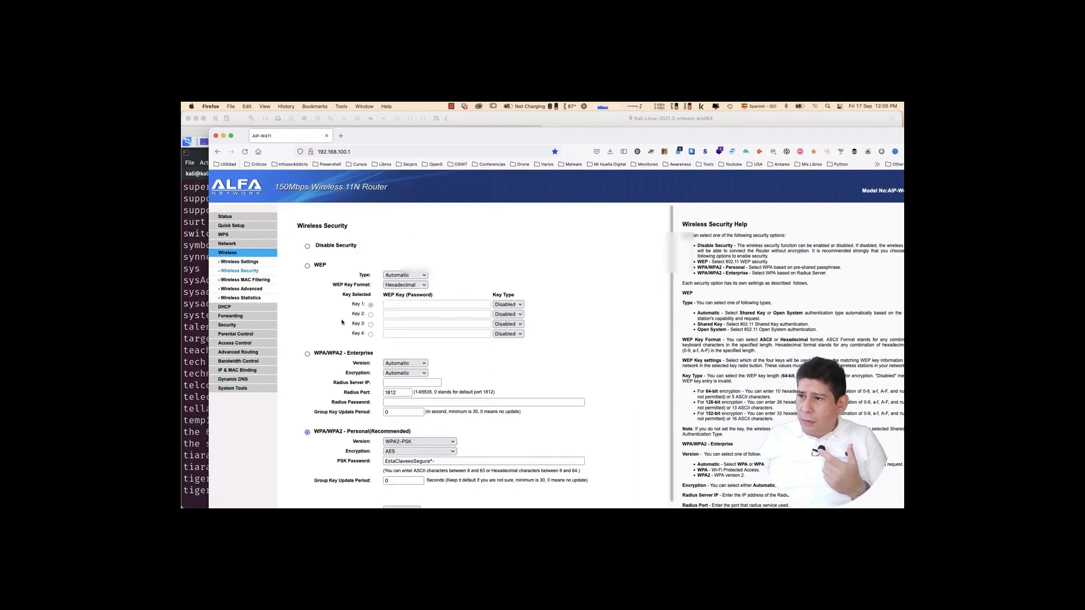
{"action": "double_click", "coordinate": [454, 461]}
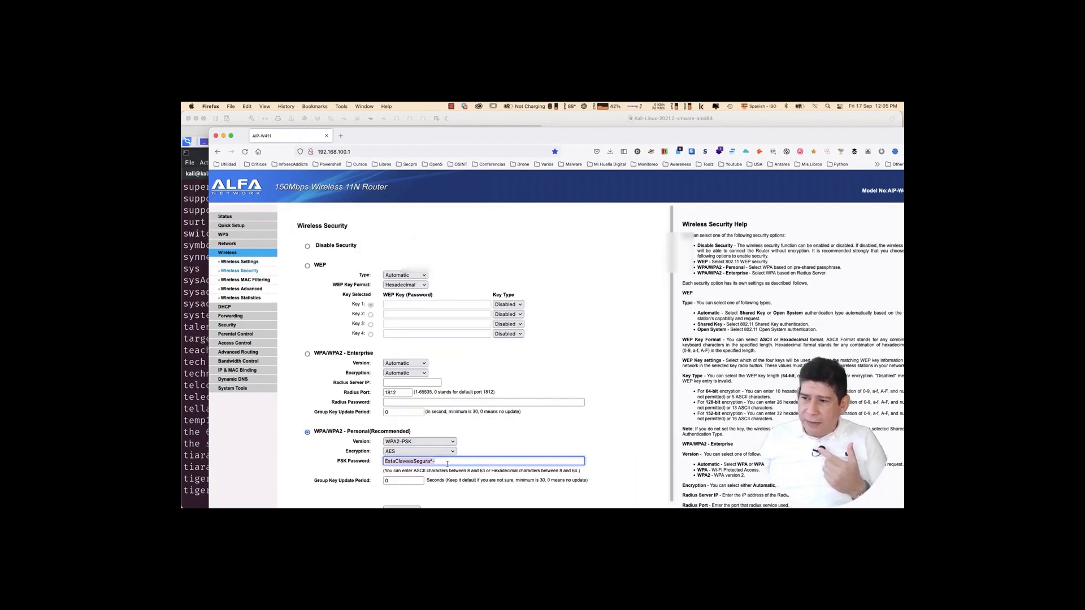